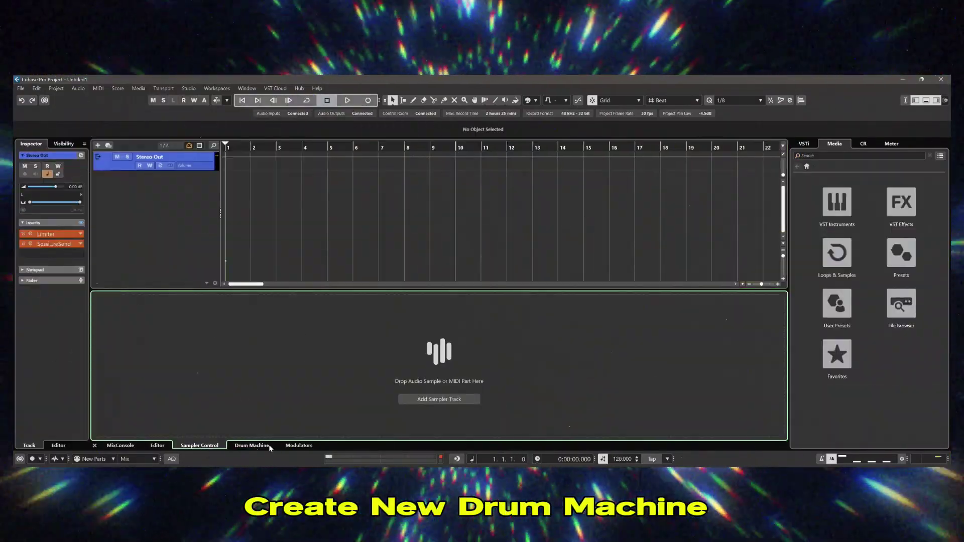
Add a drum machine track named "Drums"
left_click(268, 446)
left_click(439, 391)
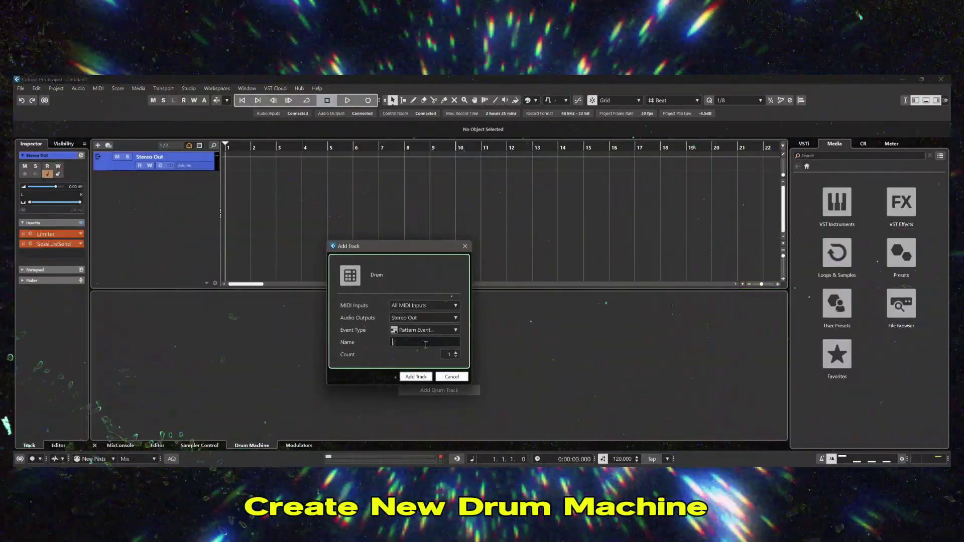
type("Drums")
key("Return")
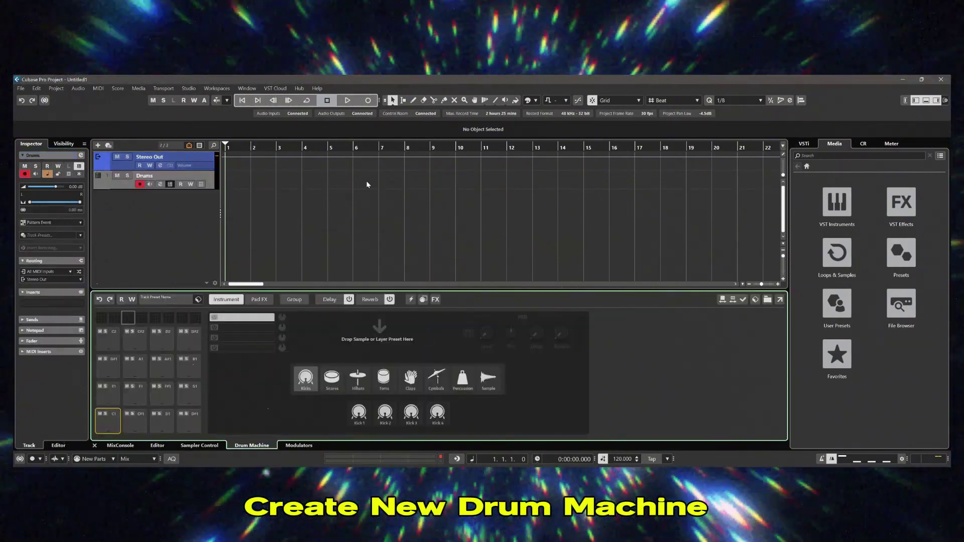
Search the Hip Hop Vault sample library for "kick" and load Hip Hop - Kick 14 onto pad C1
left_click(841, 259)
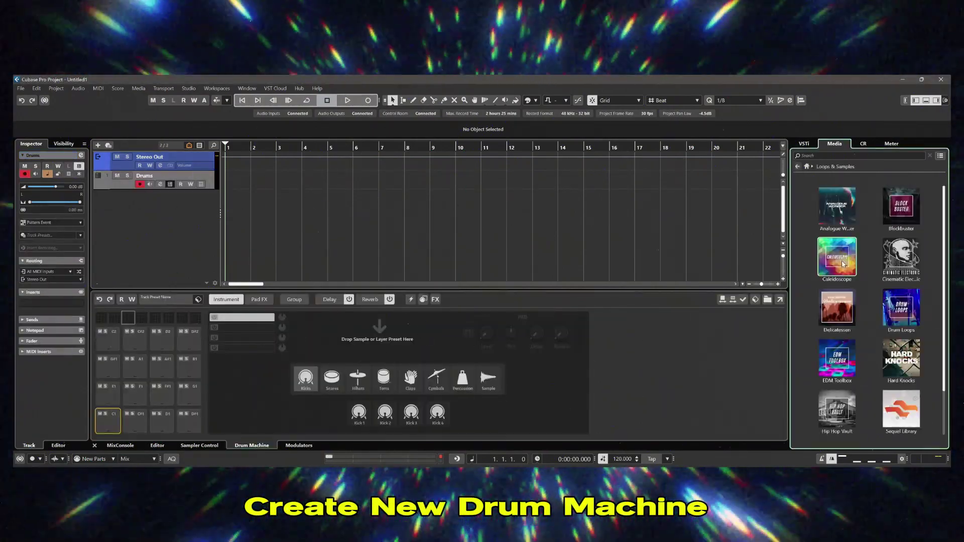
left_click(845, 407)
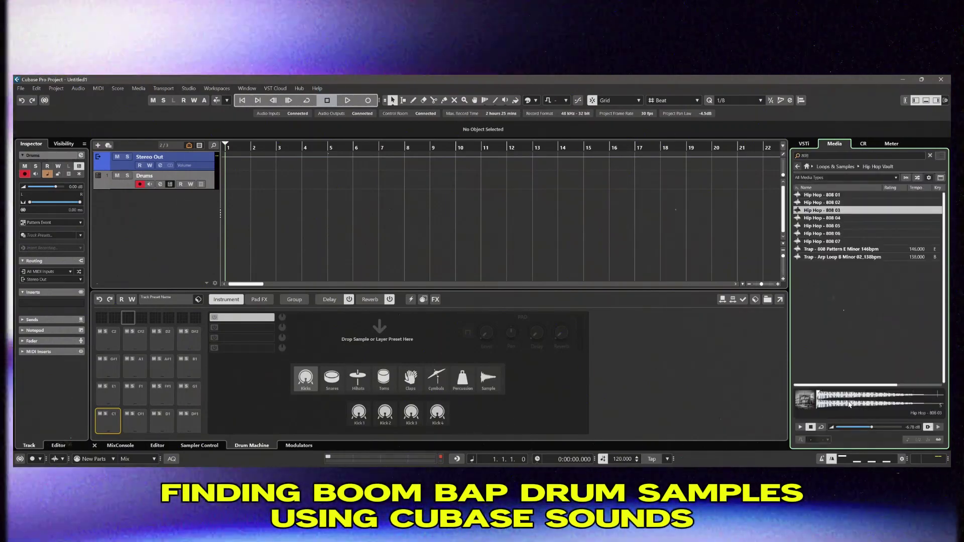
left_click(854, 155)
type("kick")
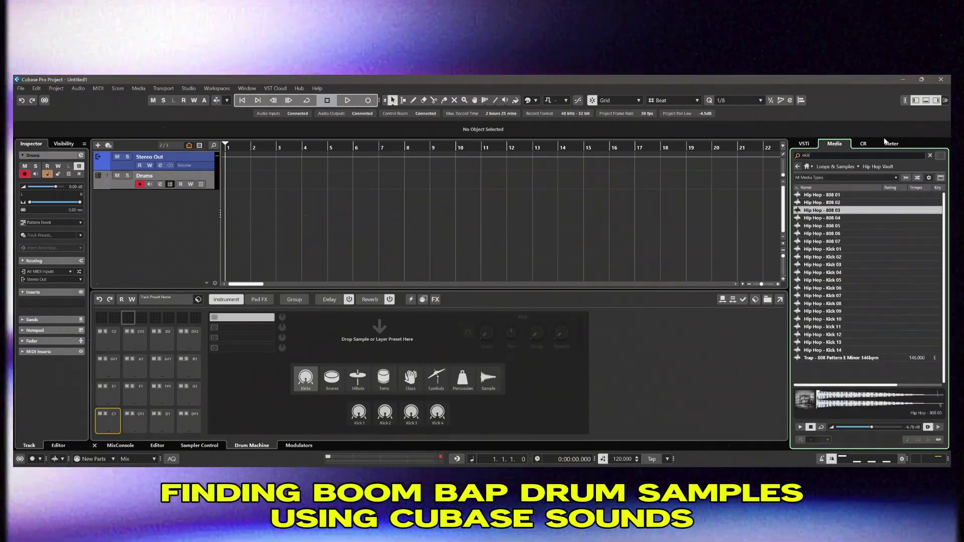
left_click(826, 296)
left_click_drag(823, 350, 108, 420)
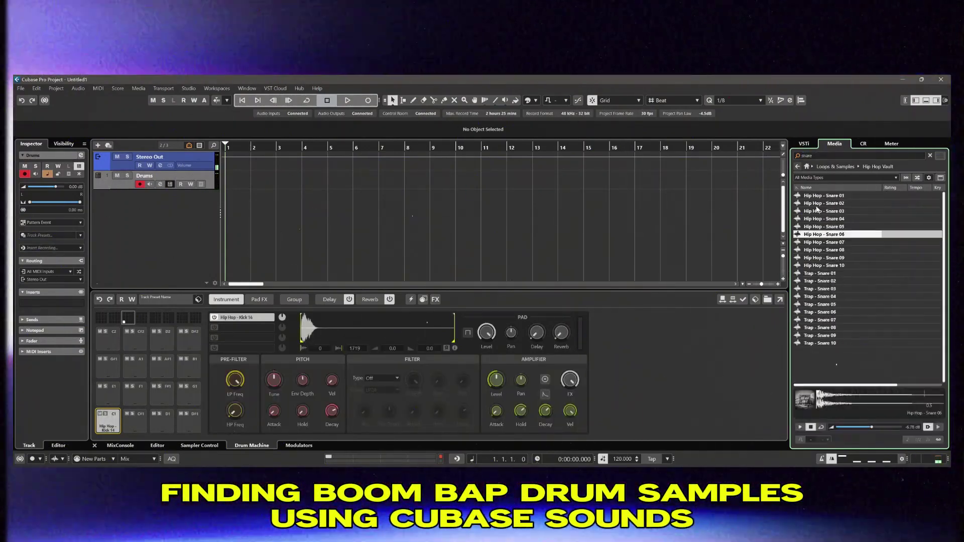
Audition several of the Hip Hop snare samples in the Hip Hop Vault library
left_click(818, 211)
left_click(834, 235)
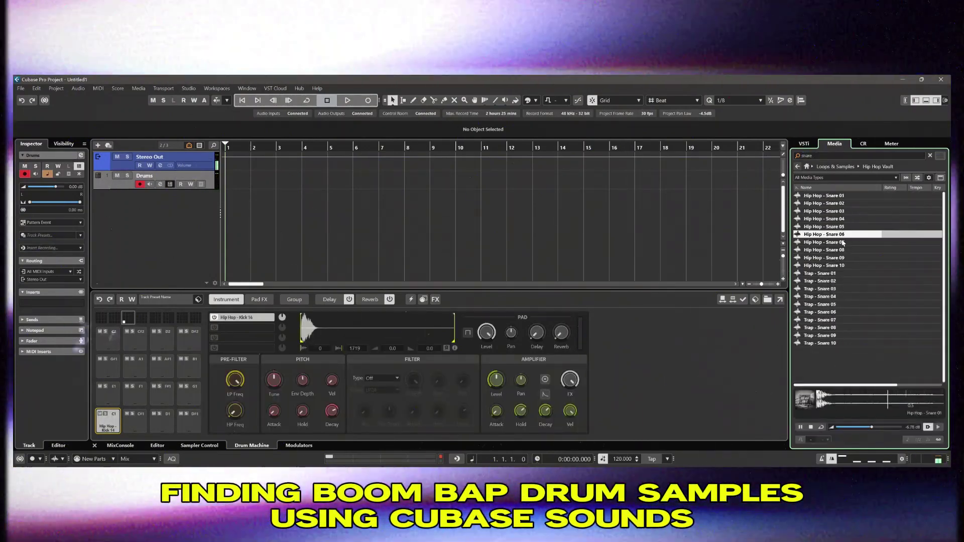
left_click(836, 250)
left_click(837, 258)
left_click(837, 266)
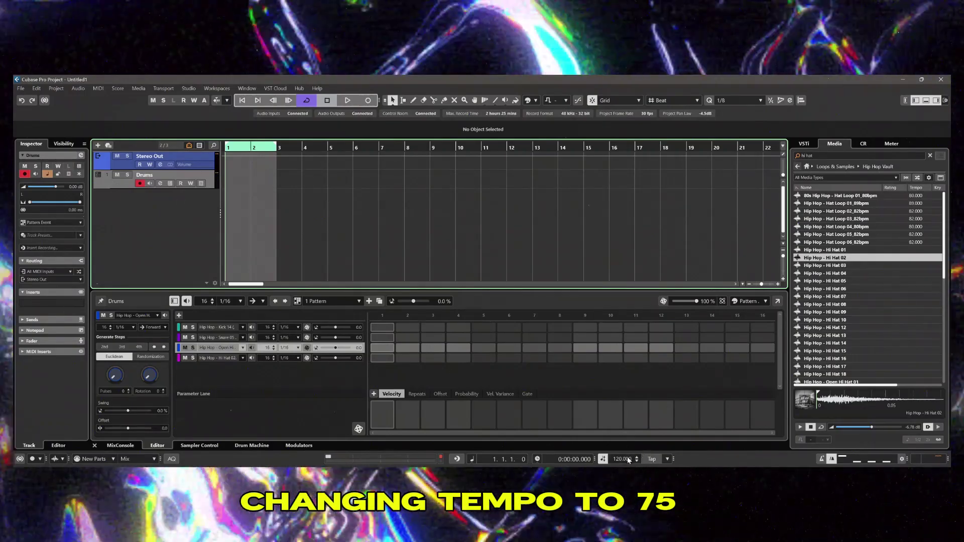
Set the project tempo to 75 BPM and hide the media browser and the Inspector to widen the pattern editor
double_click(628, 459)
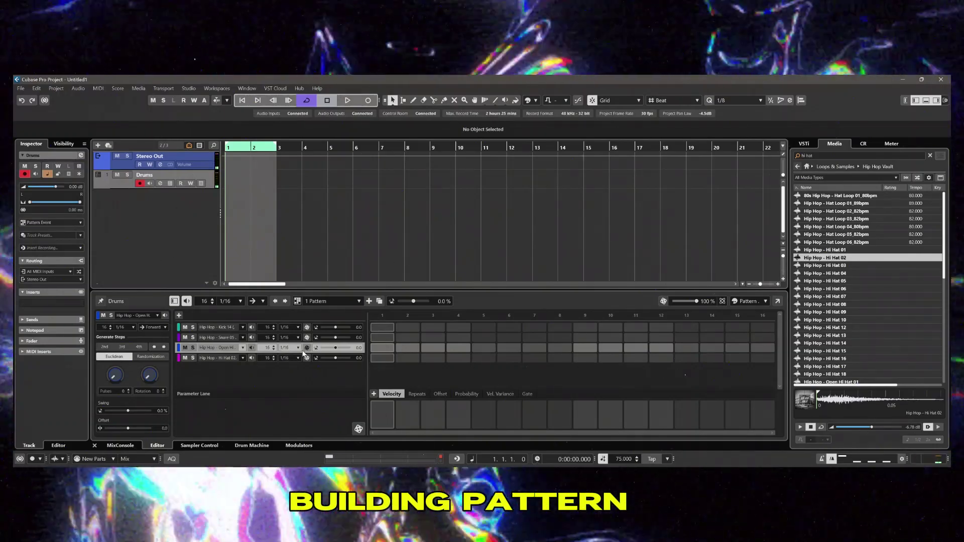
left_click(936, 101)
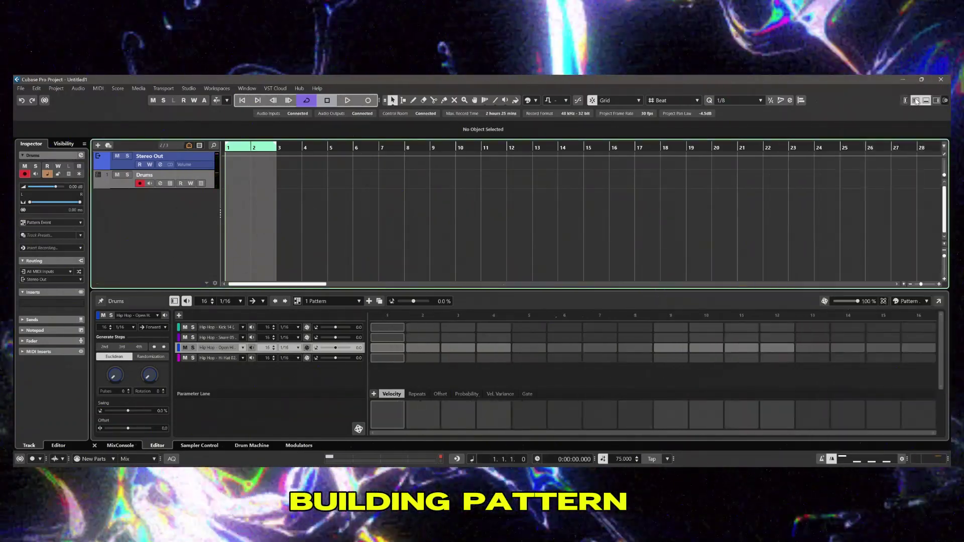
left_click(916, 101)
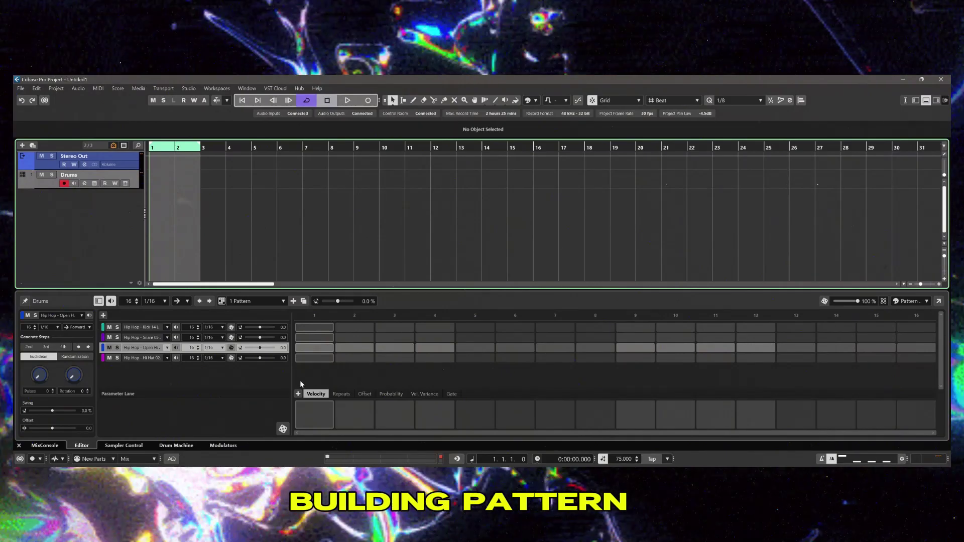
Set the open hi-hat lane's step resolution to 1/8 and fill all eight of its steps
left_click(213, 347)
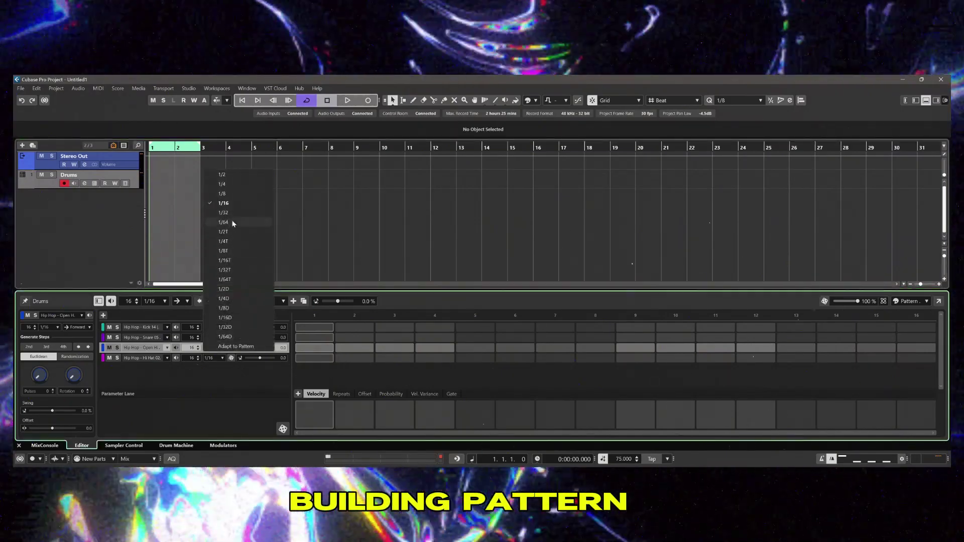
left_click(222, 194)
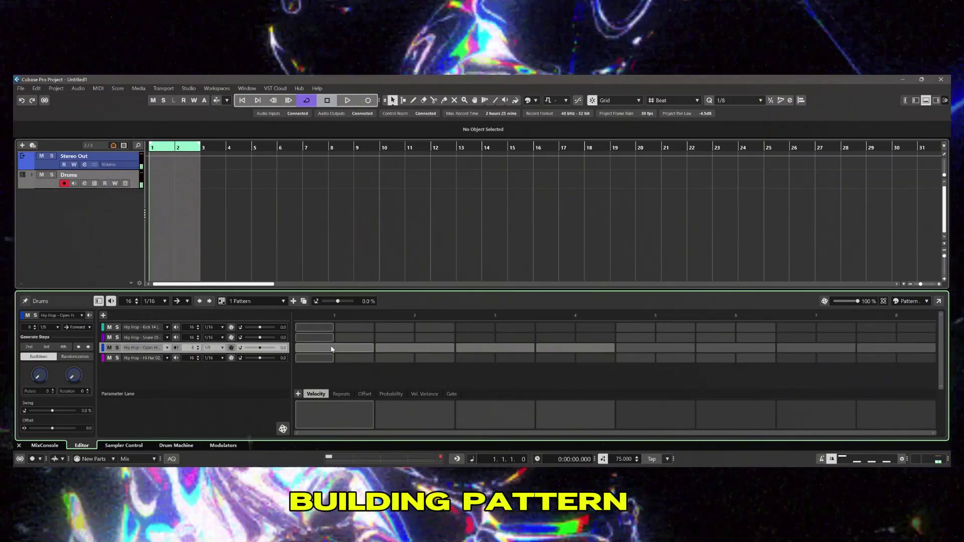
left_click_drag(334, 347, 862, 346)
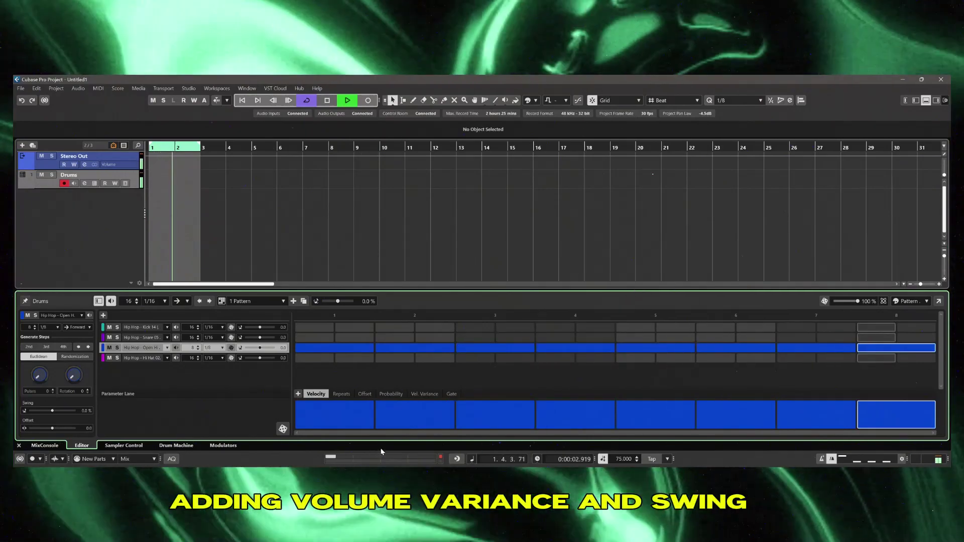
Vary the velocities of the eight open hi-hat steps, lowering them by different amounts
left_click(359, 402)
left_click(391, 394)
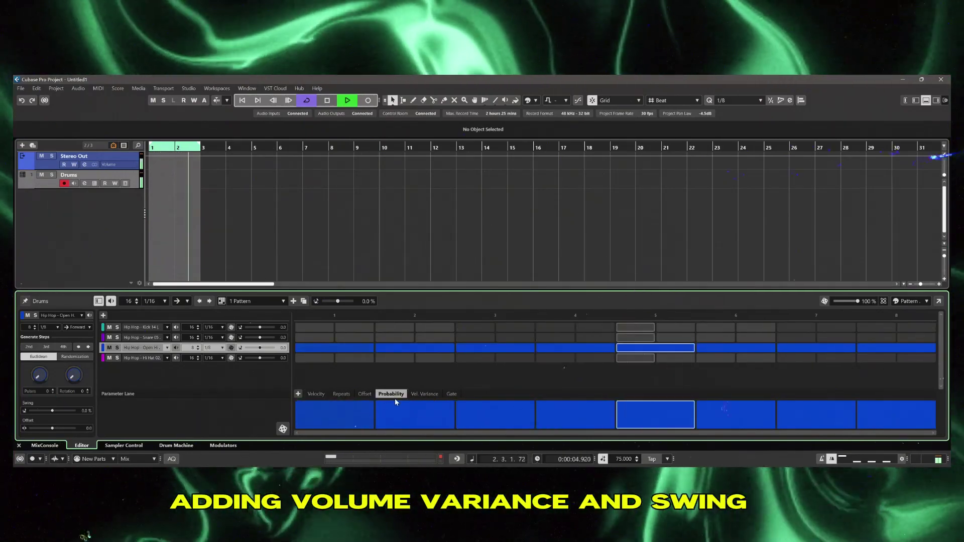
left_click(316, 393)
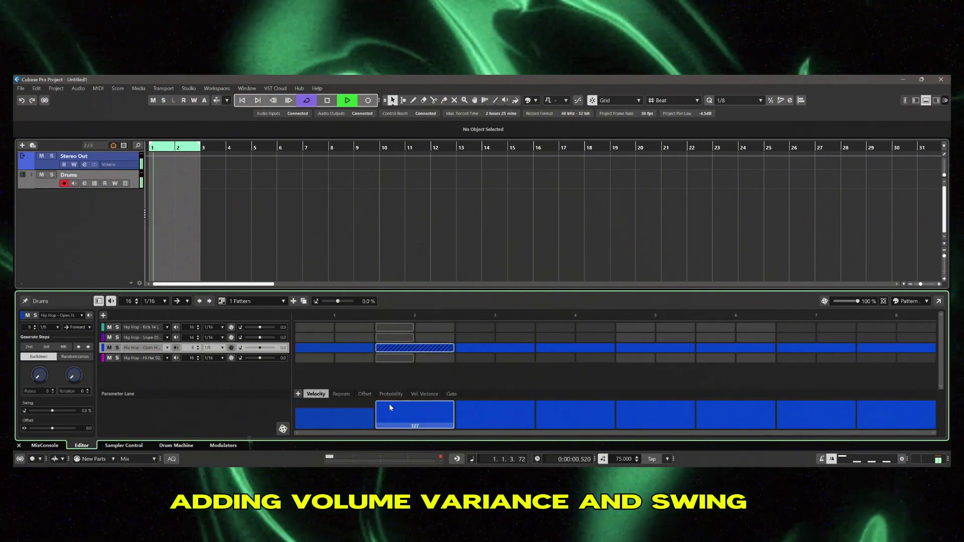
left_click(489, 407)
left_click(585, 403)
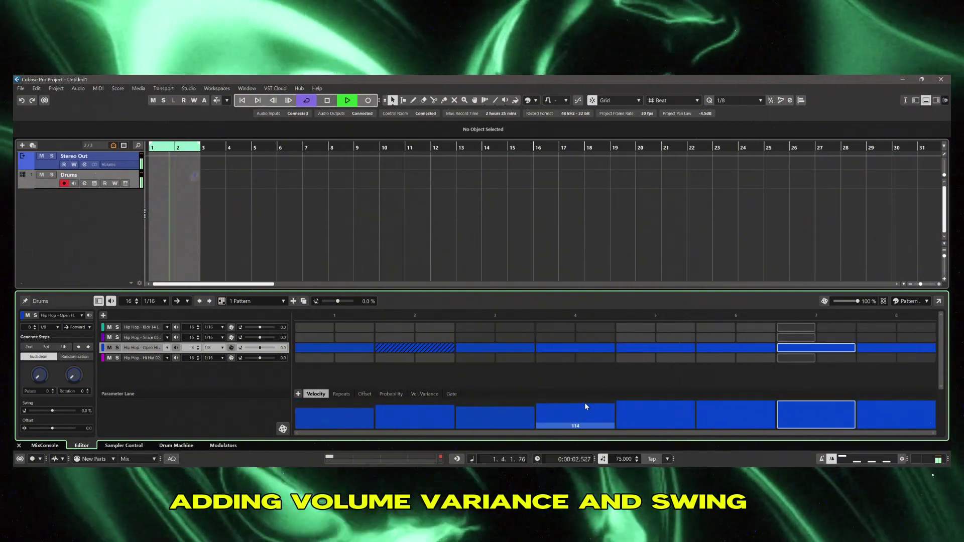
left_click(645, 406)
left_click_drag(646, 409, 891, 402)
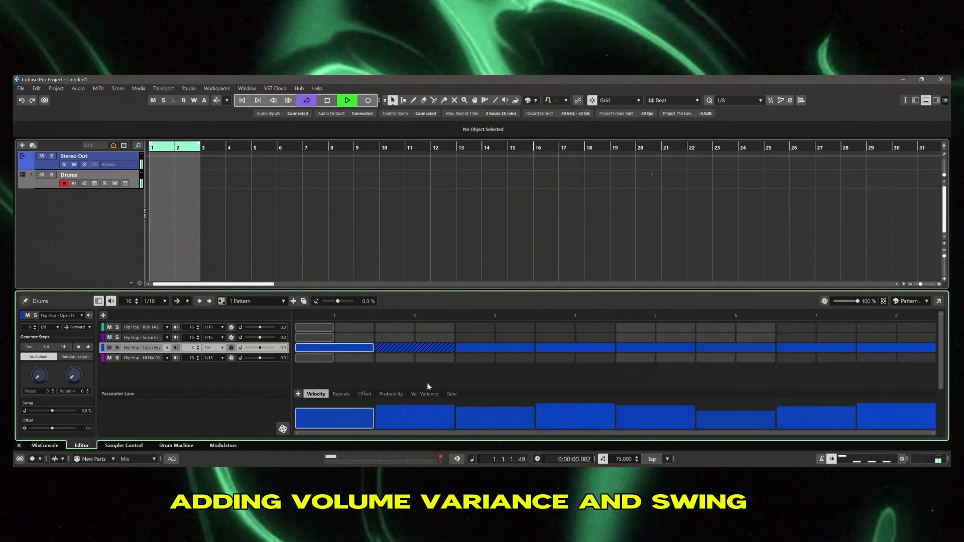
Give the open hi-hat steps small varying timing offsets for swing, with the fifth step slightly early
left_click(365, 394)
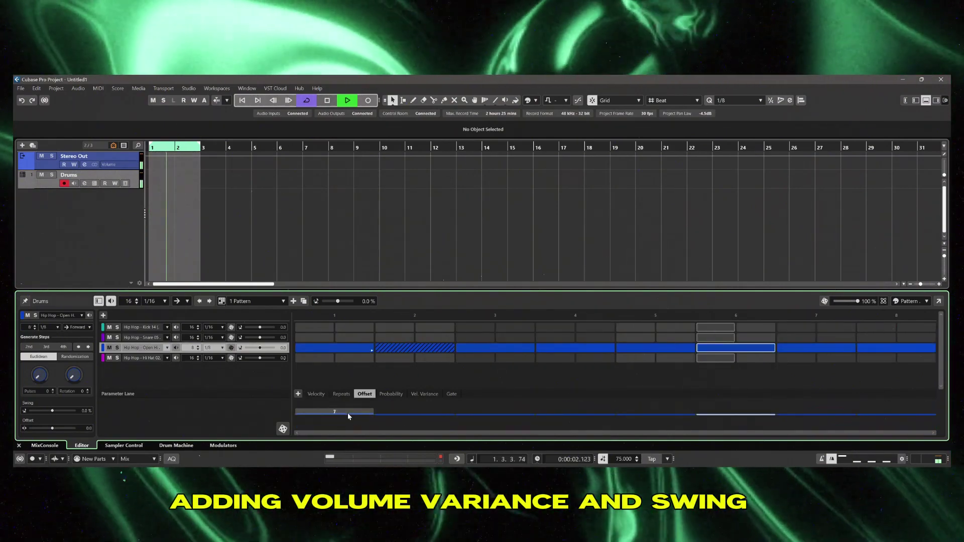
left_click_drag(392, 418, 483, 409)
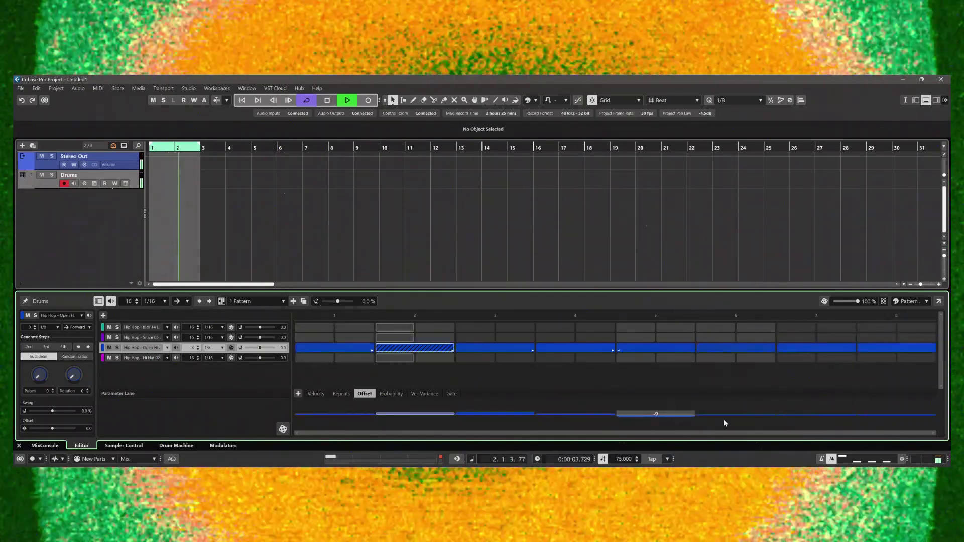
left_click(730, 413)
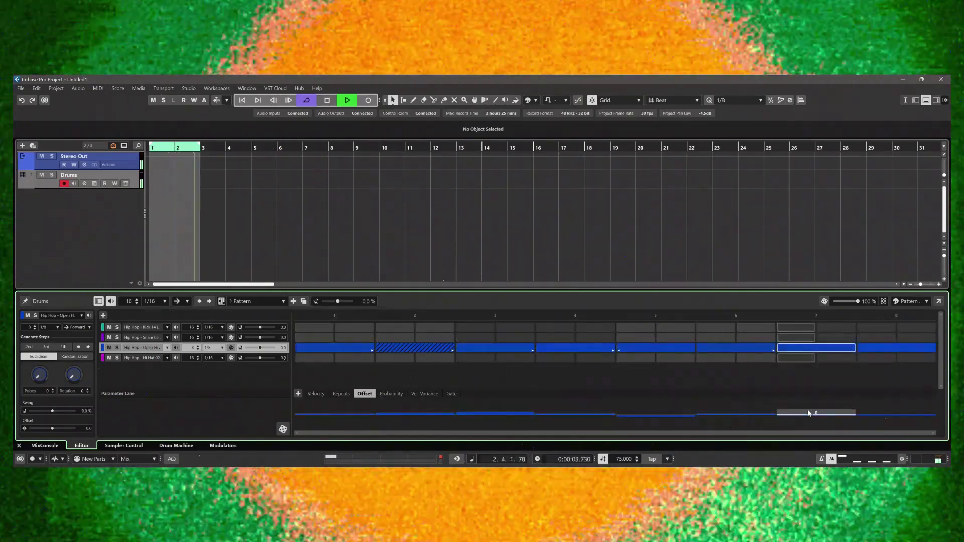
left_click(809, 410)
left_click_drag(868, 411, 870, 412)
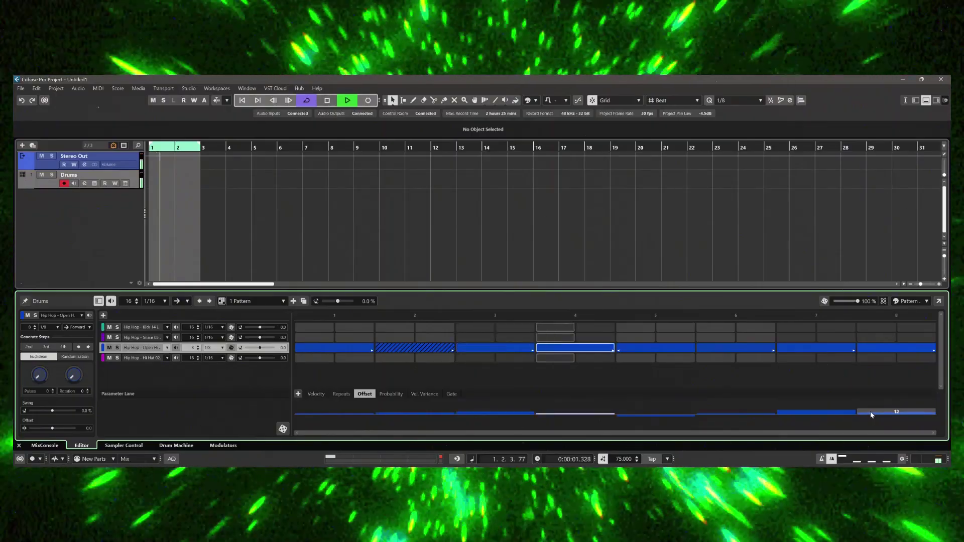
left_click(830, 412)
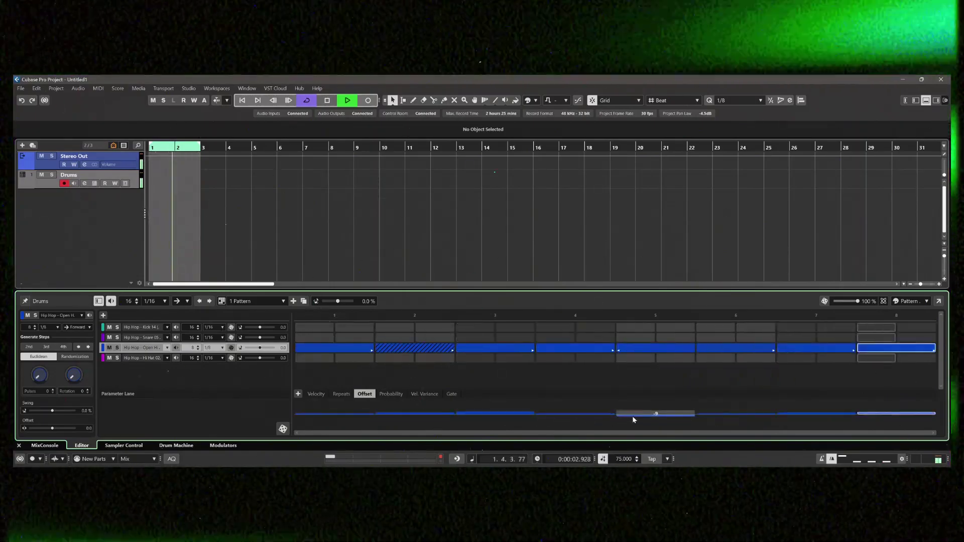
Stop playback, compare the two hi-hat sounds, reassign the filled lane to Hip Hop - Hi Hat 02, and restart playback
key("space")
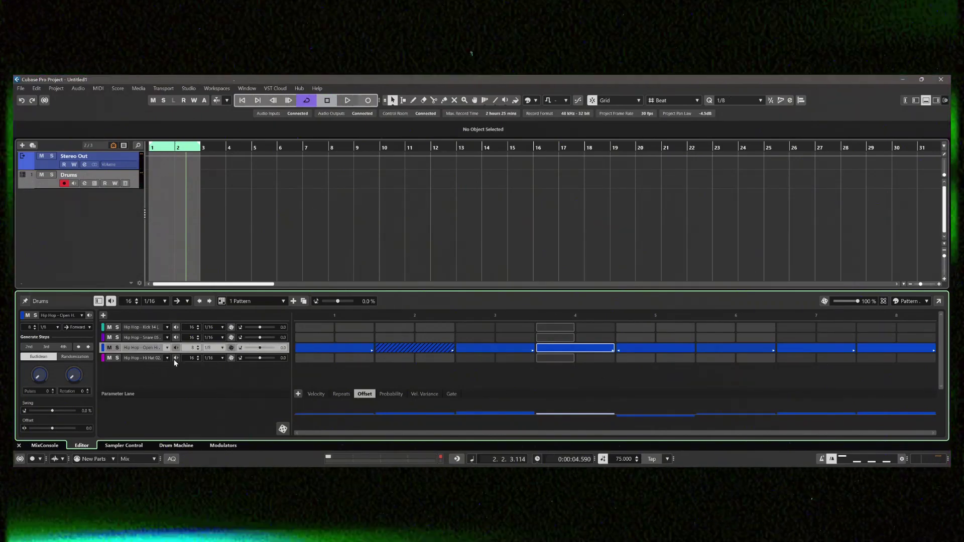
left_click(174, 359)
left_click(176, 349)
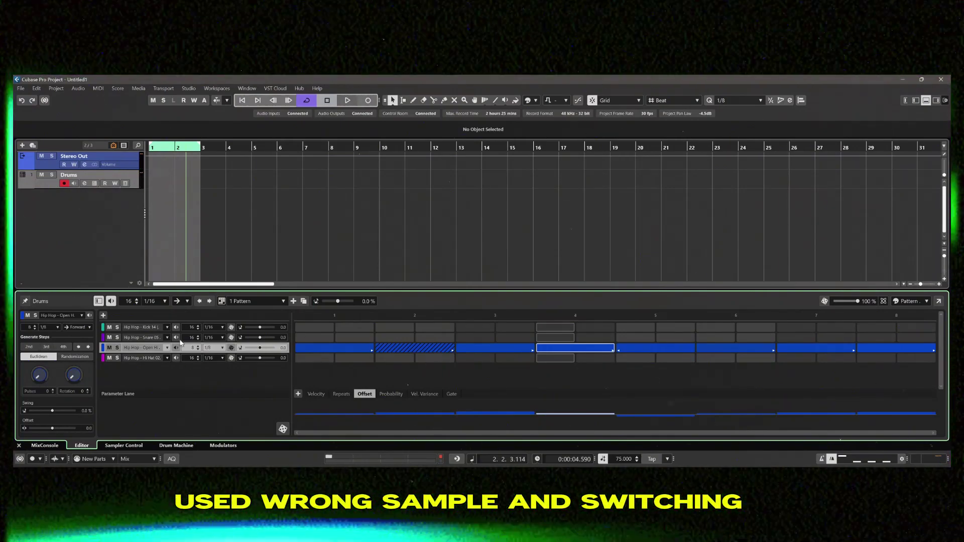
left_click(167, 348)
left_click(231, 174)
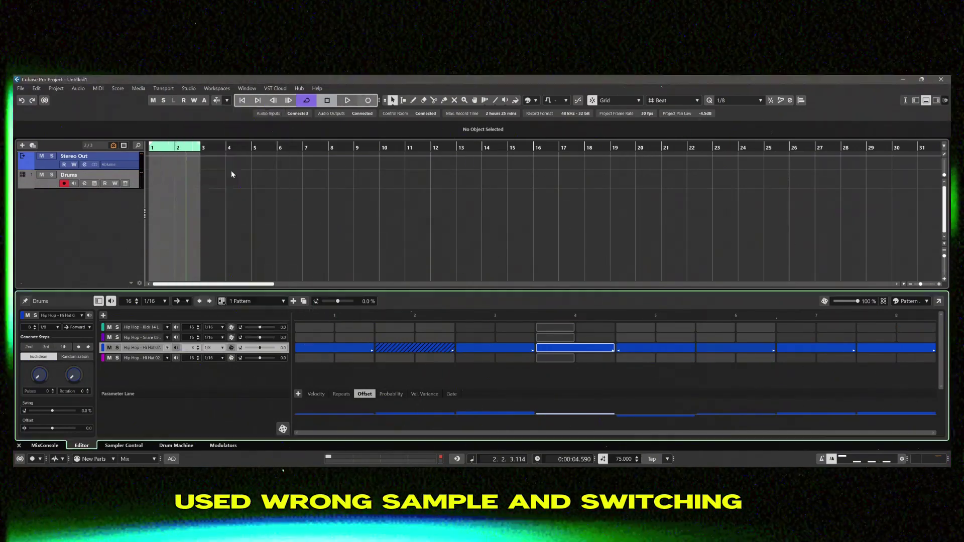
key("space")
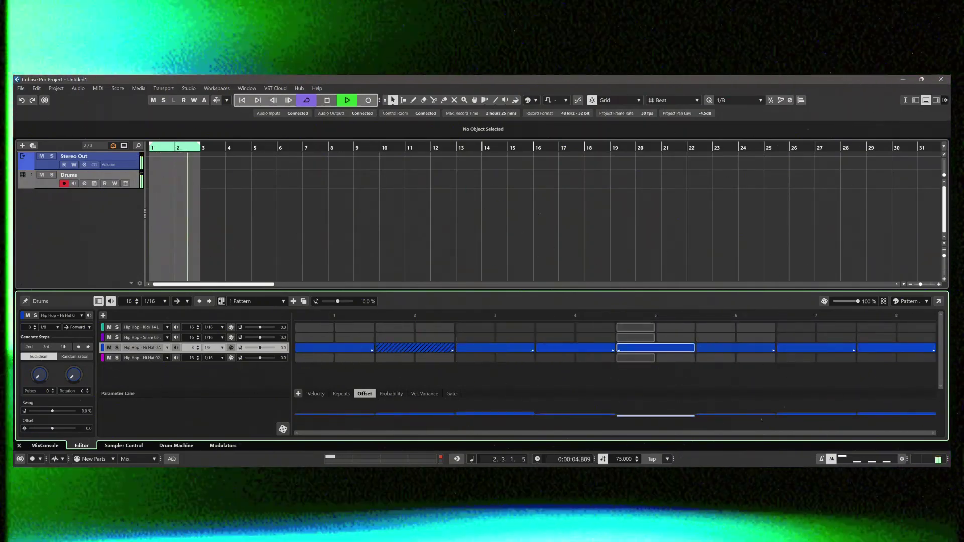
Reassign the empty fourth lane to Hip Hop - Open Hi Hat 15 and place a hit on step 15
left_click(884, 359)
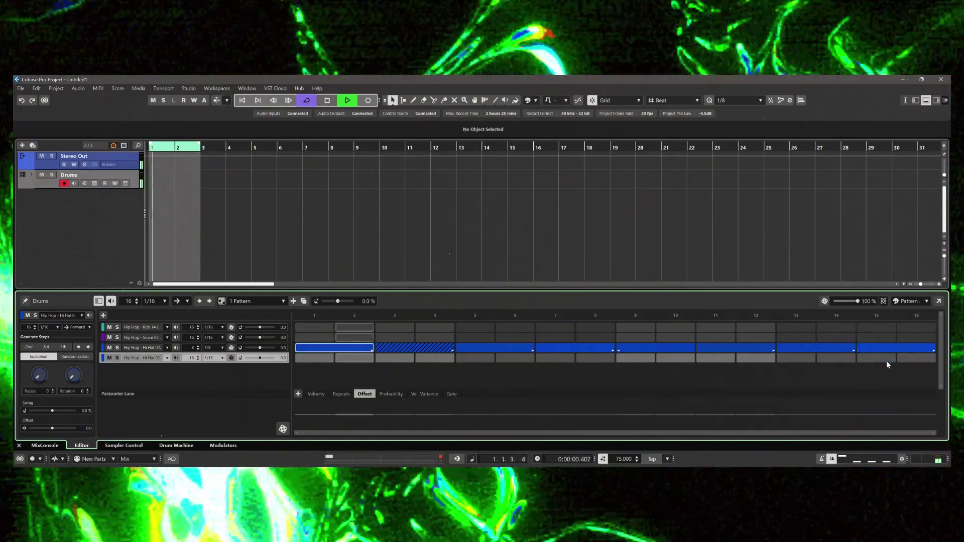
left_click(167, 358)
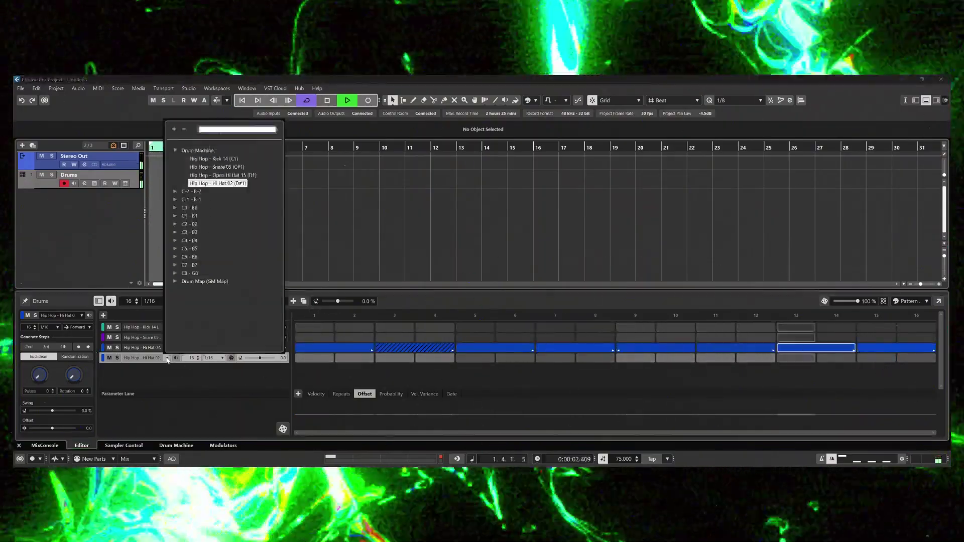
left_click(222, 175)
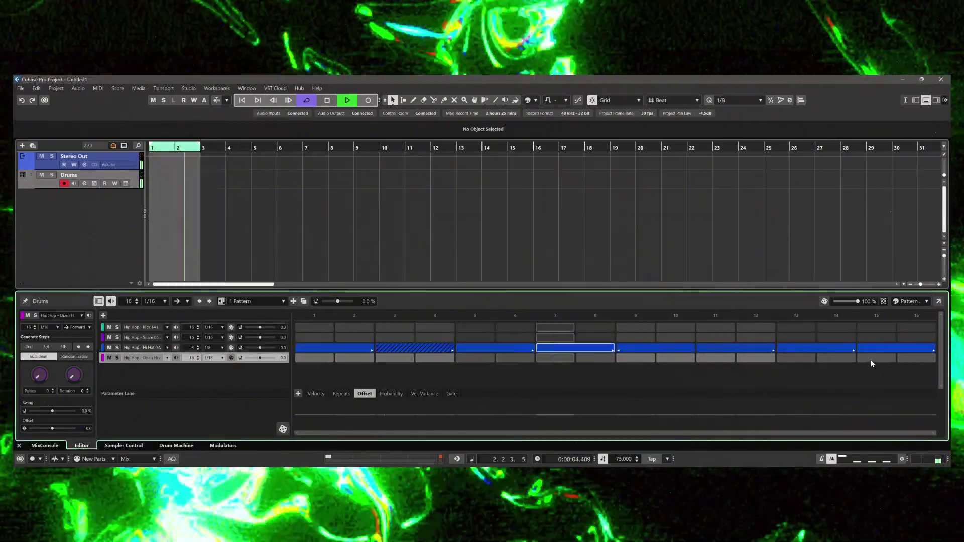
left_click(874, 360)
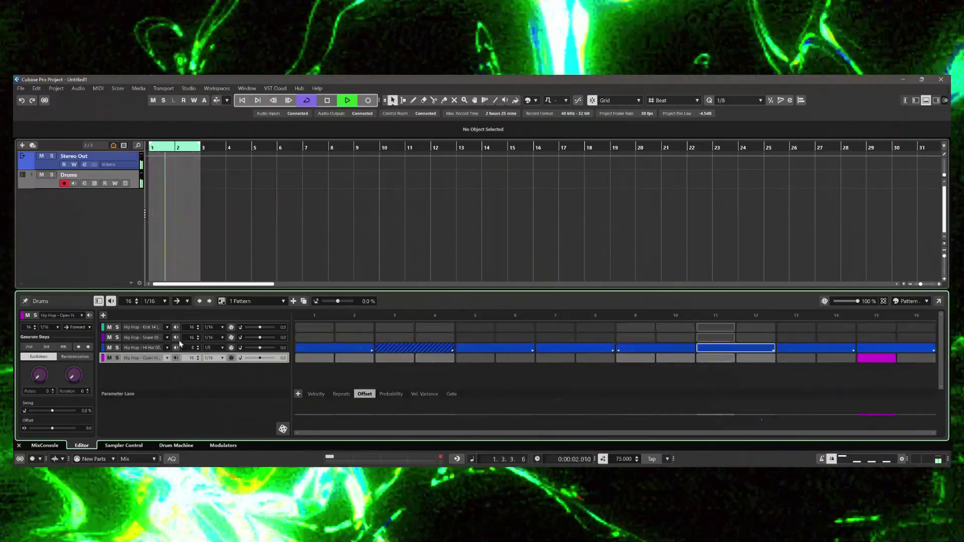
Set the snare lane's step resolution to 1/4 and place hits on its second and fourth steps
left_click(222, 338)
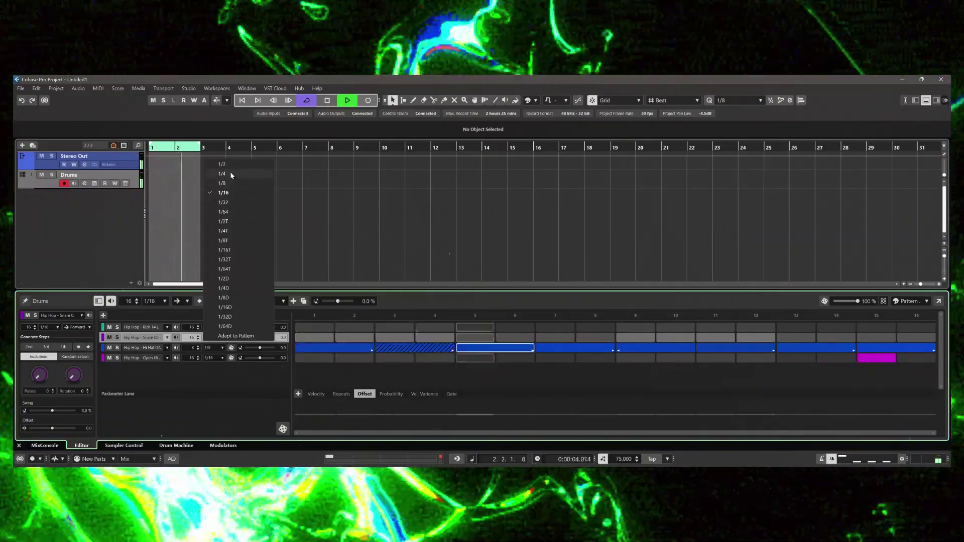
left_click(230, 172)
left_click(485, 346)
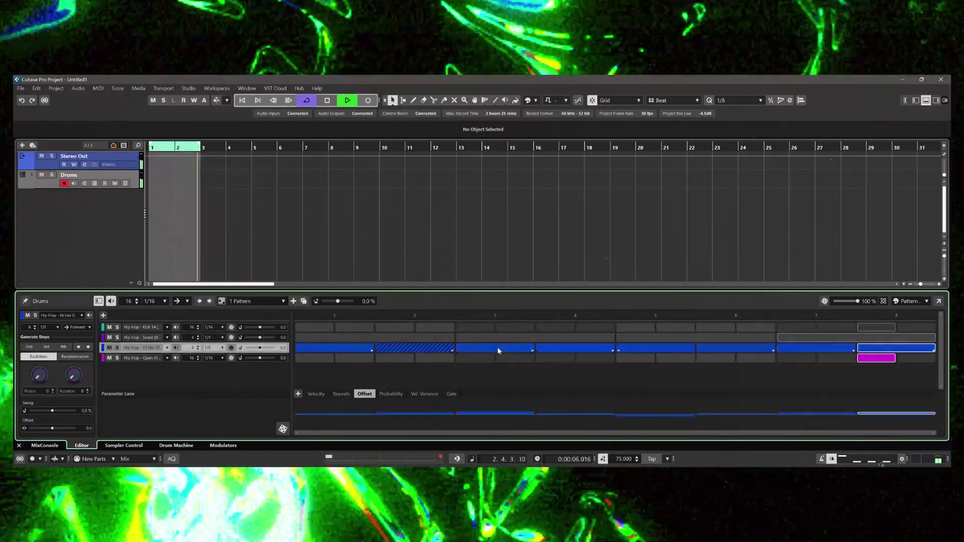
left_click(498, 339)
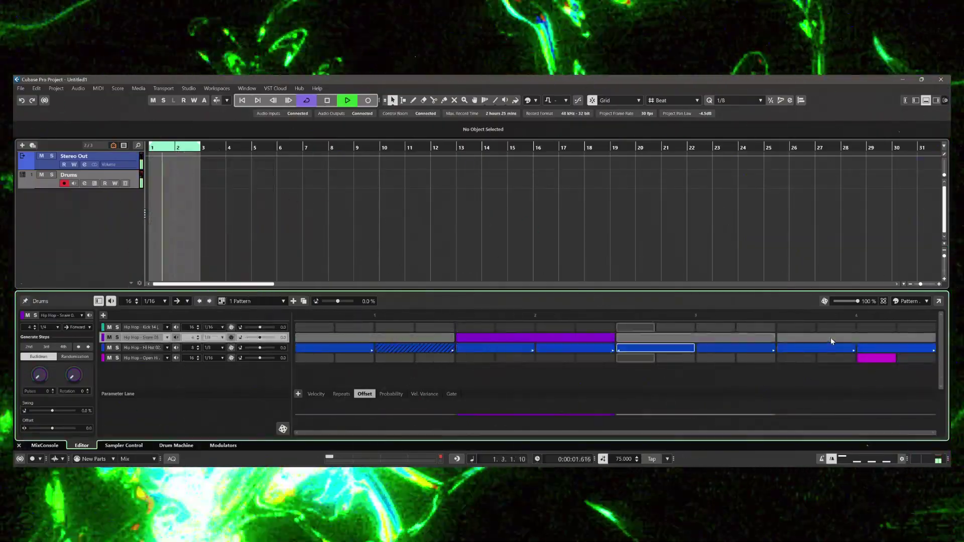
left_click(832, 338)
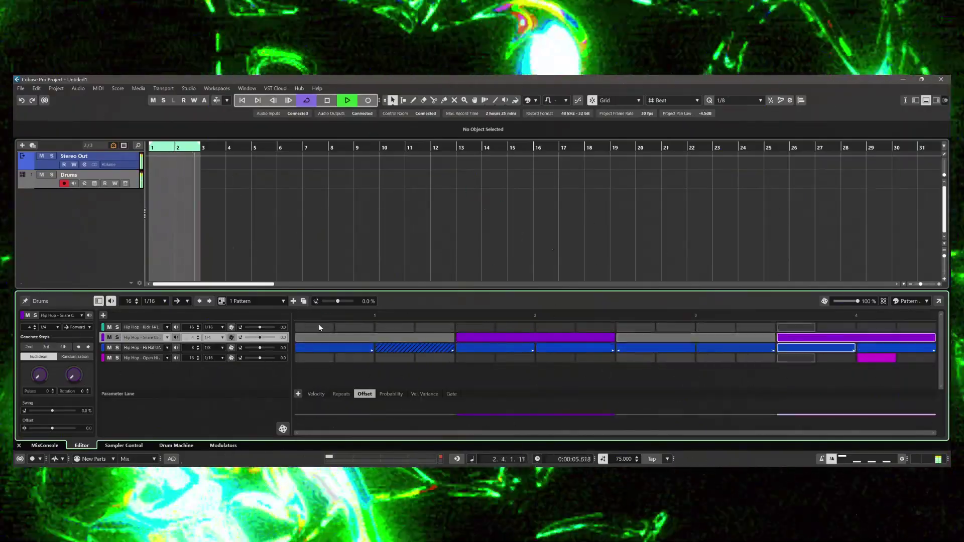
Place kick hits on steps 1, 4 and 11, and offset the hits on steps 4 and 11 slightly late for swing
left_click(318, 326)
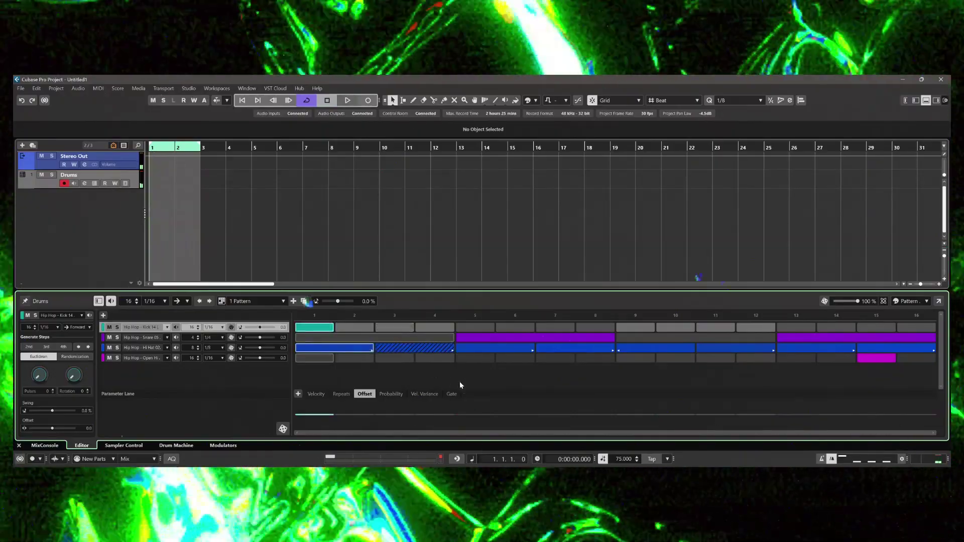
key("space")
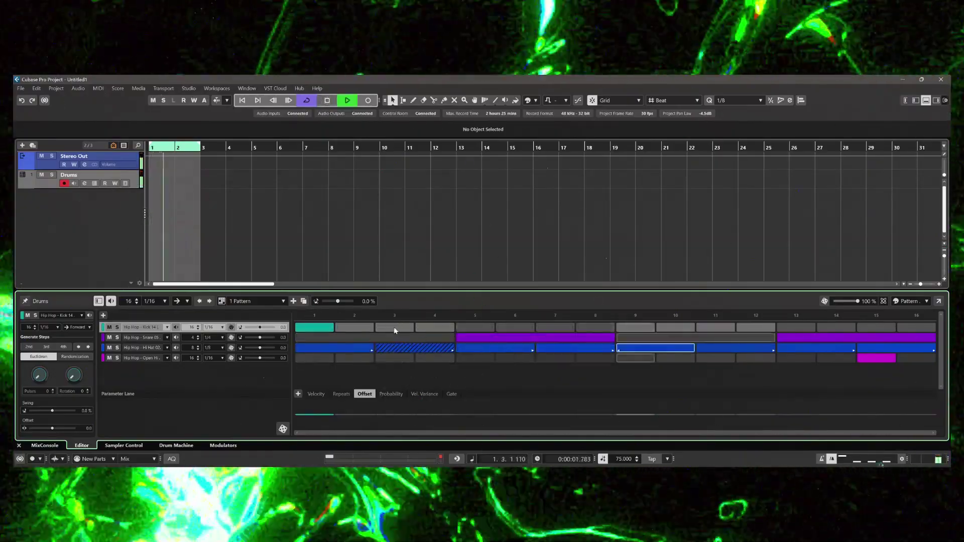
left_click(432, 327)
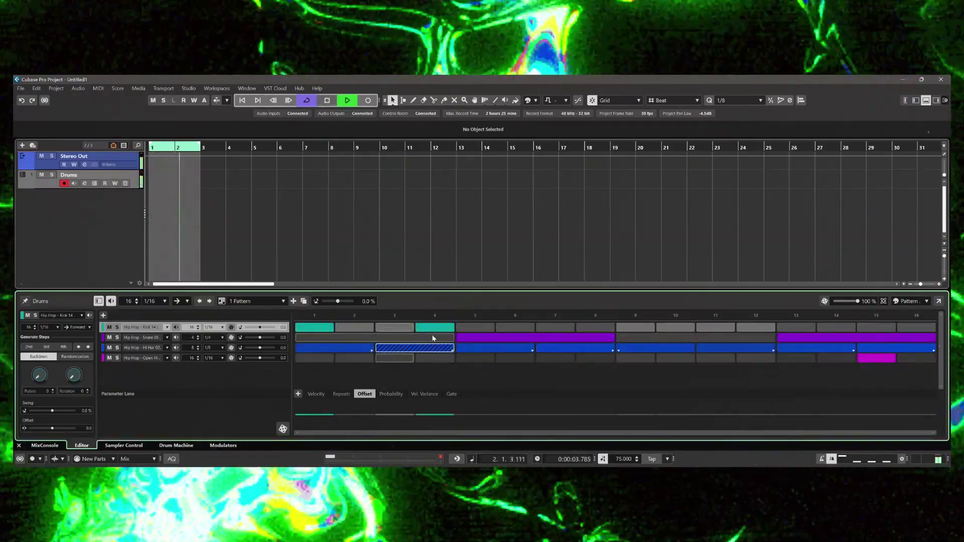
left_click(723, 329)
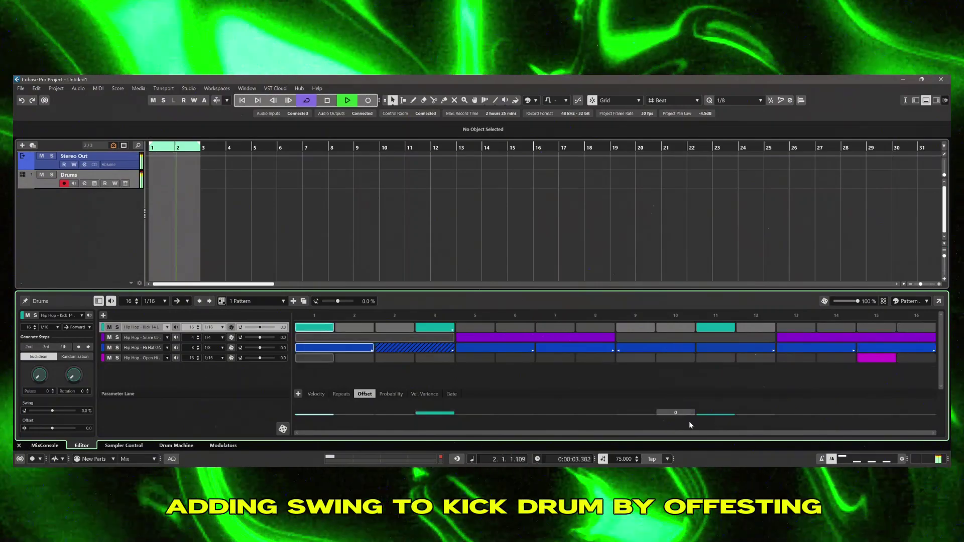
left_click_drag(729, 414, 728, 409)
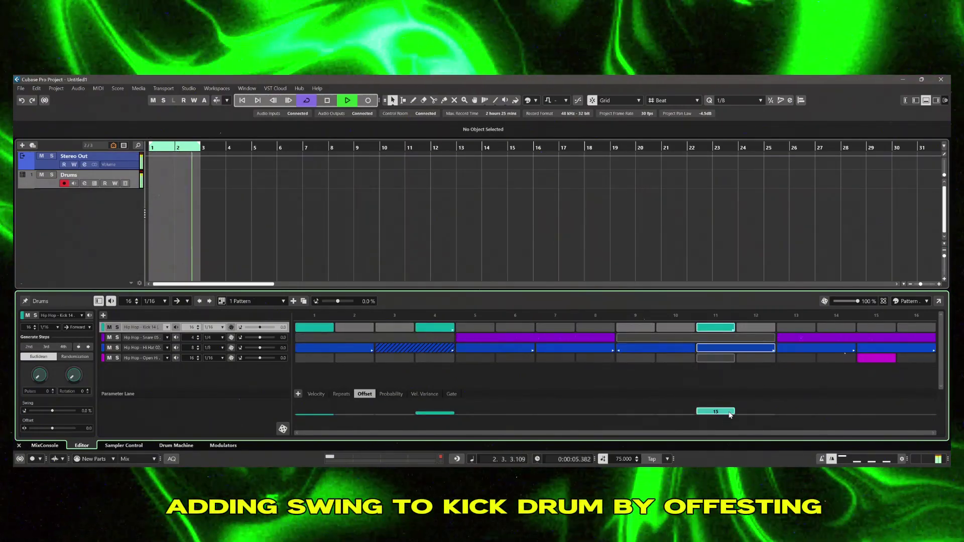
left_click_drag(442, 417, 445, 412)
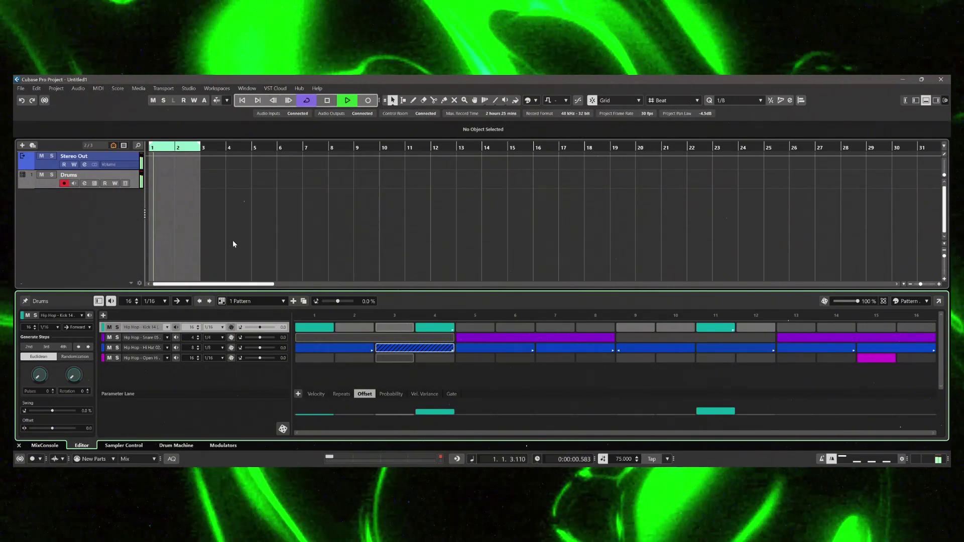
Create a two-bar pattern event on the Drums track from bar 1 to bar 3 and play it back
left_click(163, 184)
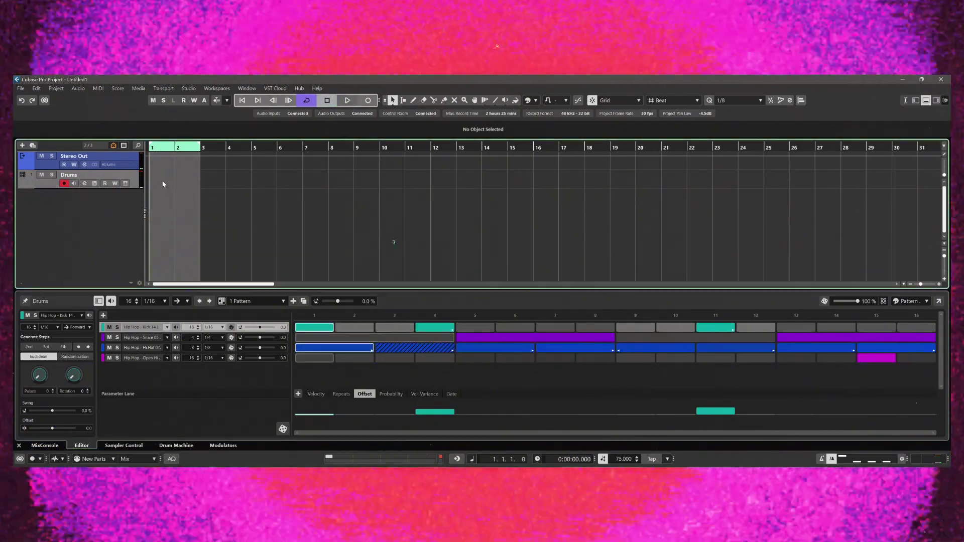
key("space")
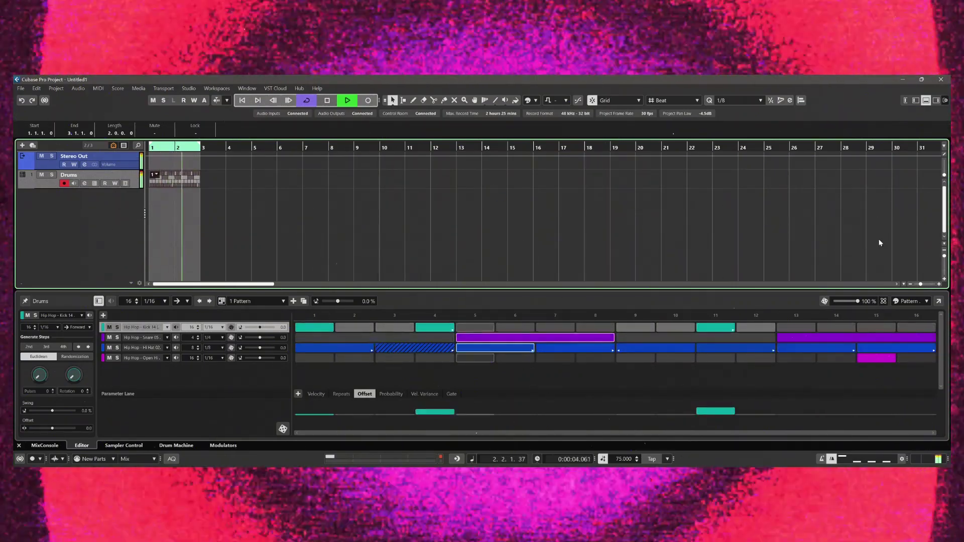
key("space")
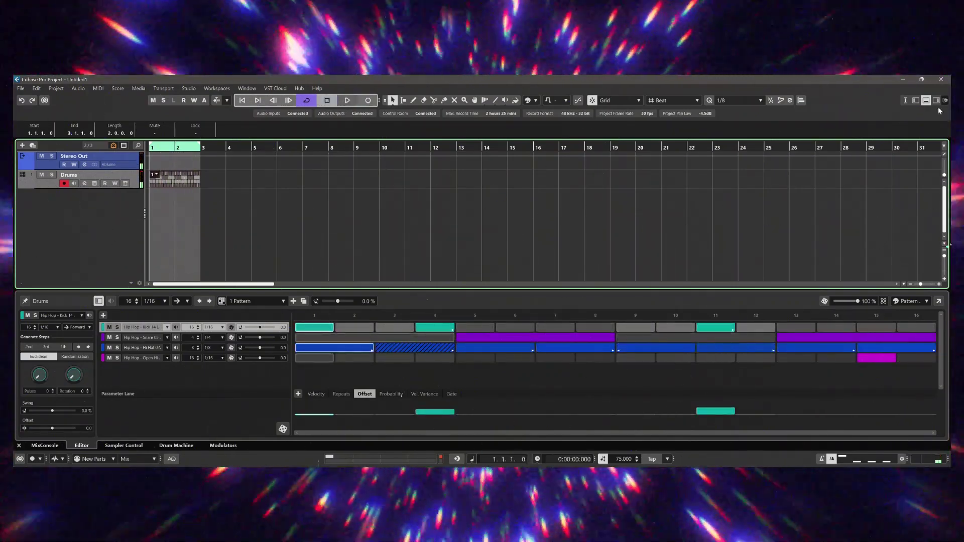
Audition loops in the Hip Hop Vault library and load Trap - Arp Loop B Minor 02_138bpm into the sampler track
left_click(936, 101)
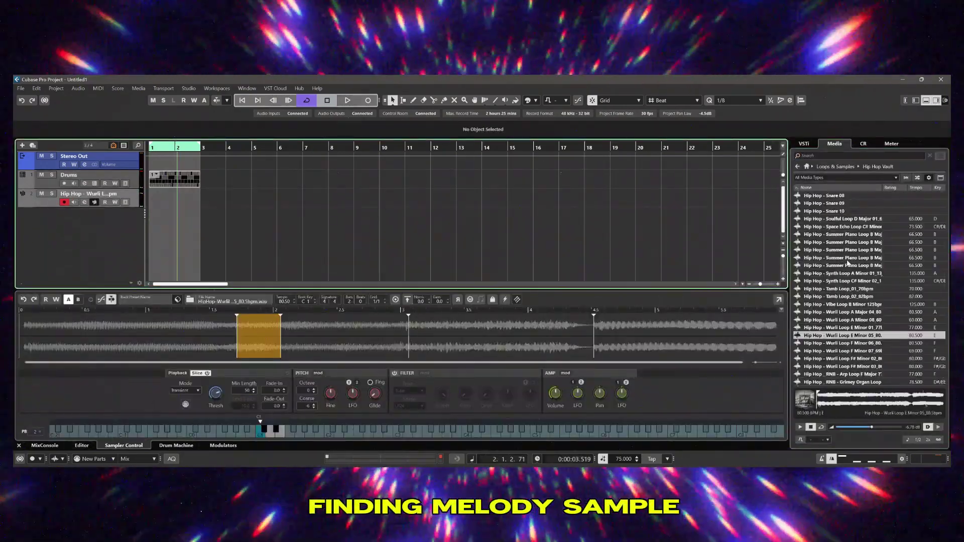
left_click(847, 261)
scroll(850, 266, "down", 5)
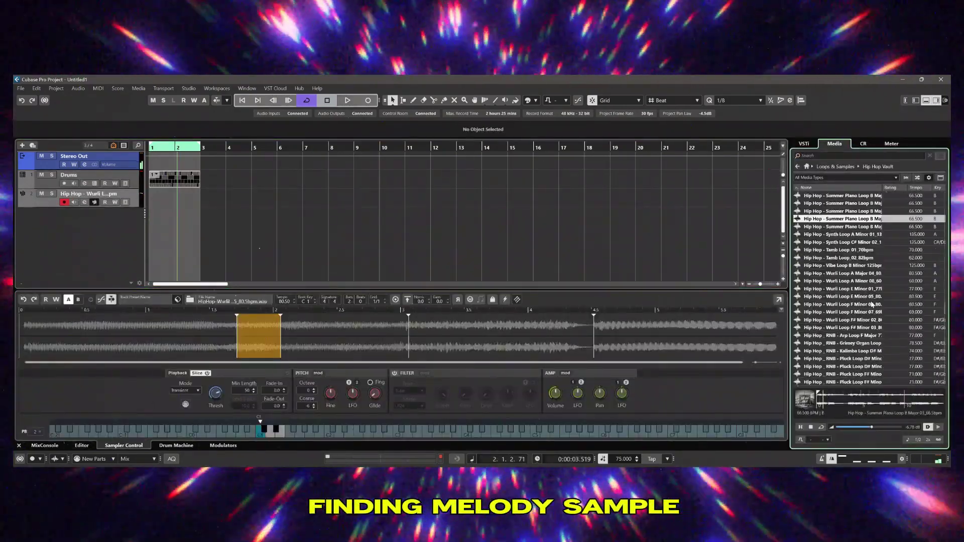
left_click(867, 313)
scroll(874, 350, "down", 3)
scroll(865, 310, "down", 2)
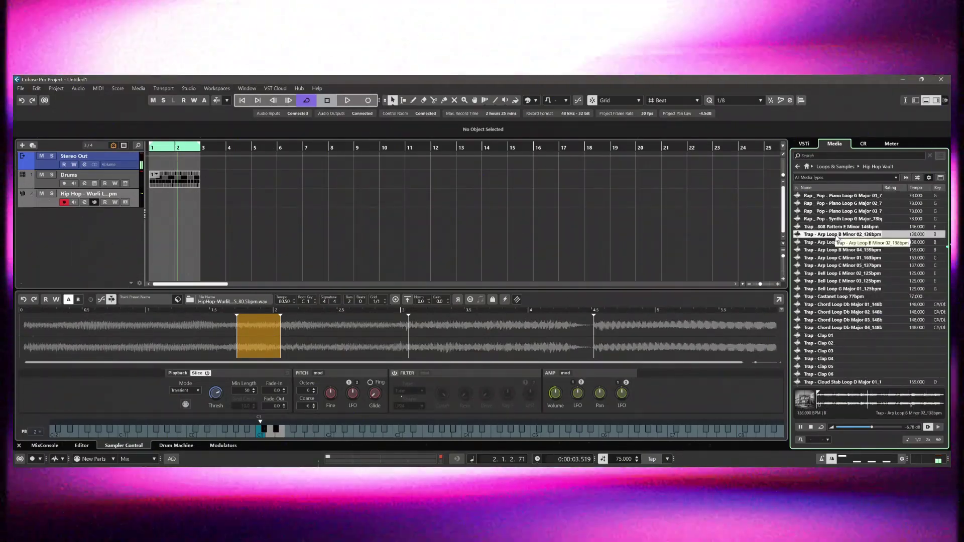
left_click_drag(837, 239, 399, 351)
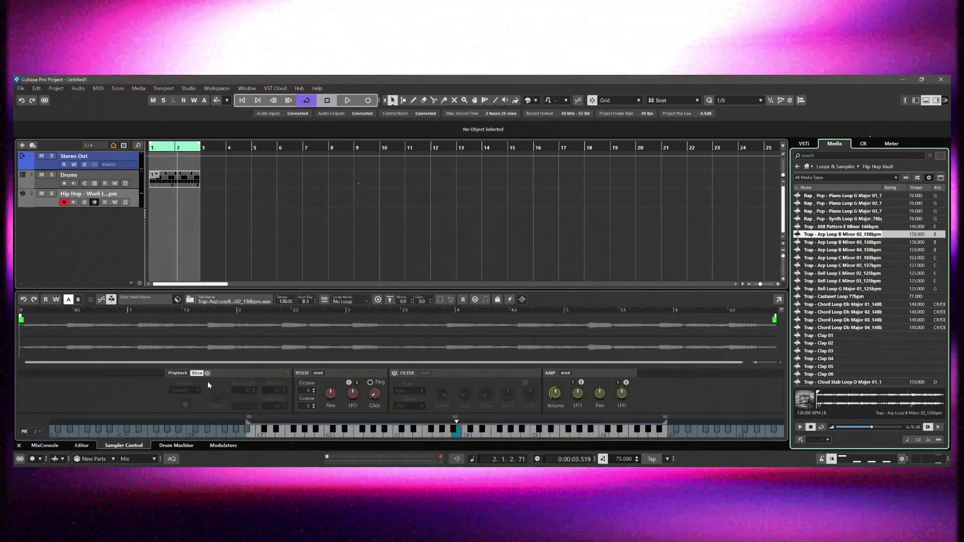
Slice the arp loop by transients with a minimum length of 150 and map the slices from C1
left_click(207, 373)
left_click_drag(254, 391, 232, 397)
left_click(254, 389)
double_click(245, 391)
type("150")
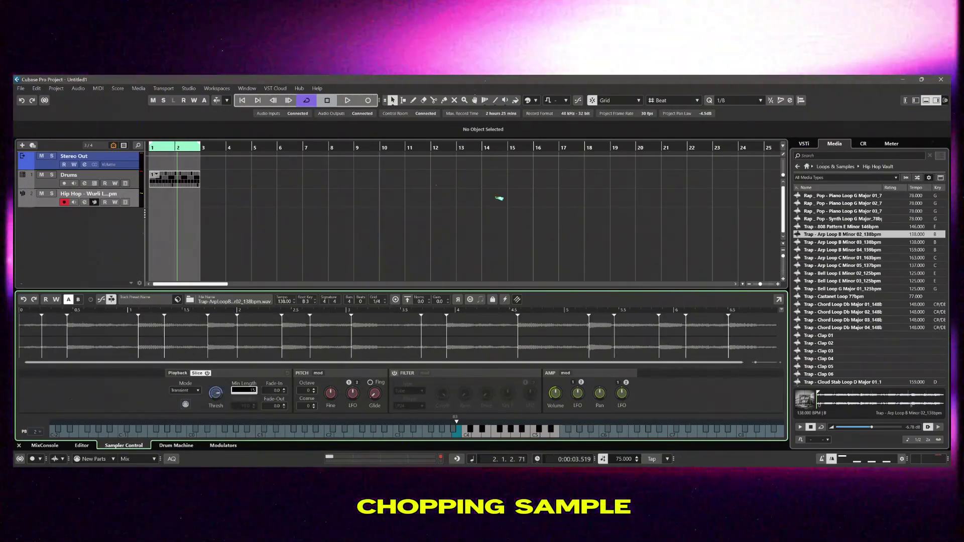
key("Return")
mouse_move(433, 423)
left_mouse_down()
mouse_move(241, 412)
mouse_move(258, 415)
mouse_move(259, 375)
left_mouse_up()
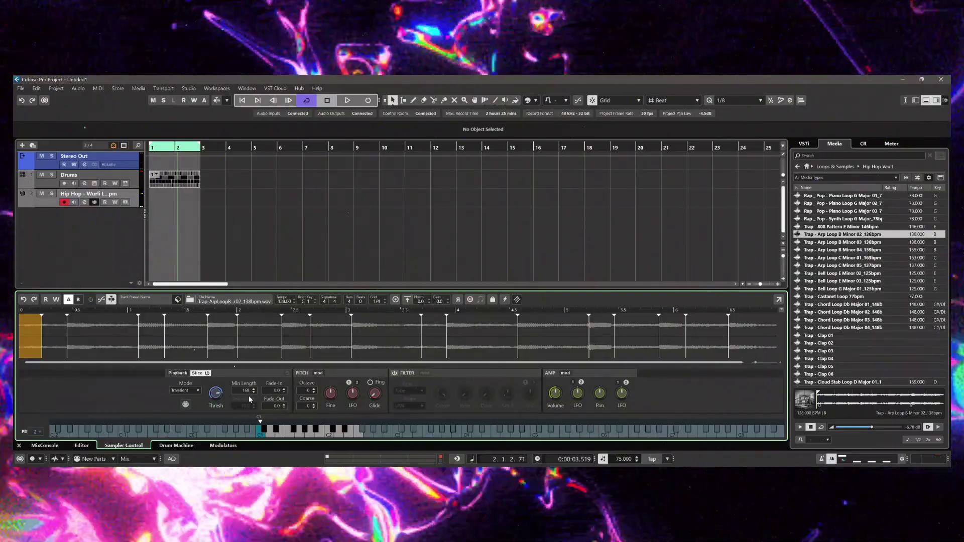
Raise the minimum slice length to 264 to get fewer, longer slices
scroll(243, 390, "up", 3)
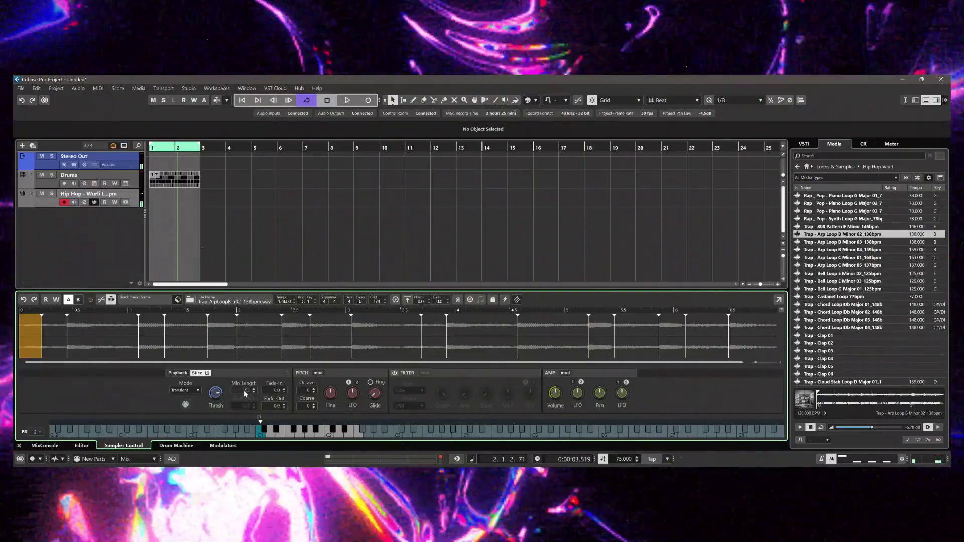
left_click_drag(246, 342, 248, 294)
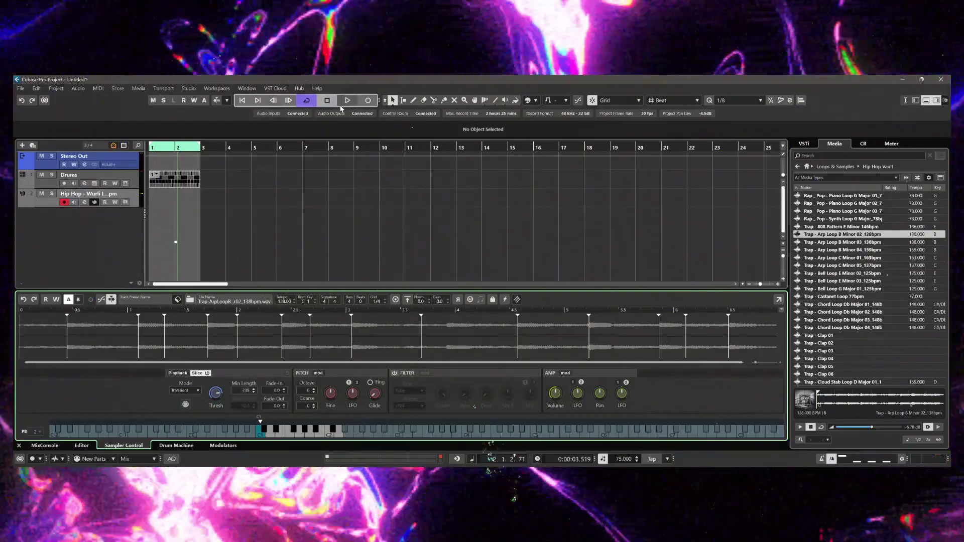
scroll(243, 391, "up", 3)
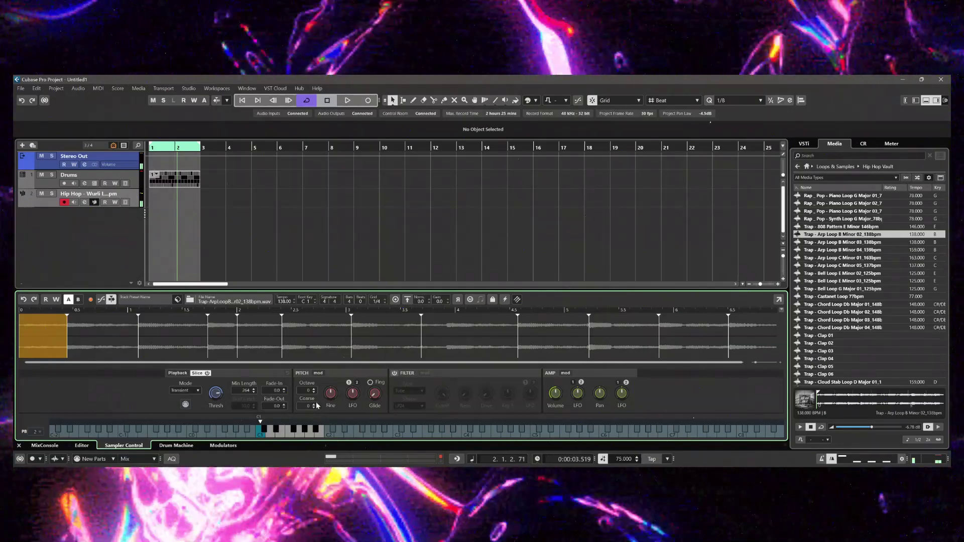
Set the sampler's coarse pitch to -6
scroll(312, 408, "down", 6)
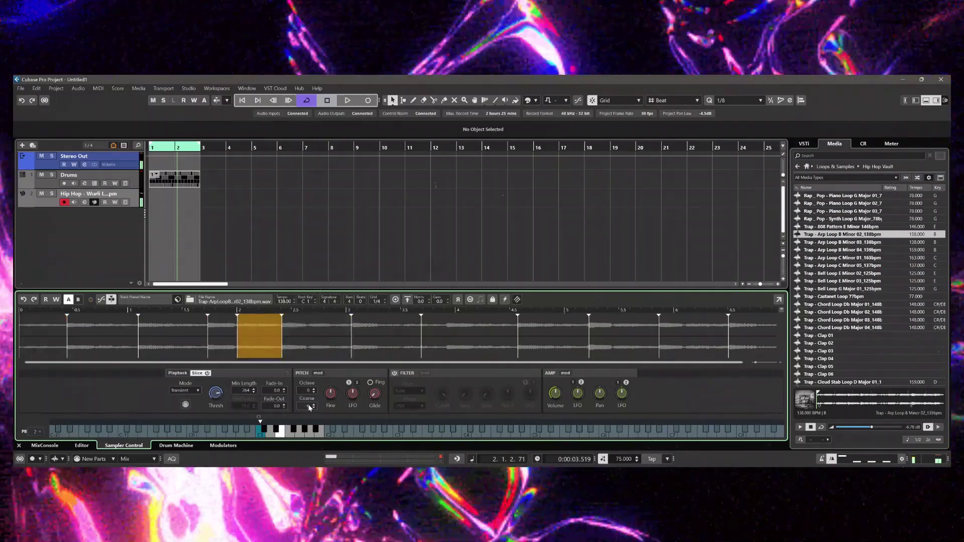
type("-6")
key("Return")
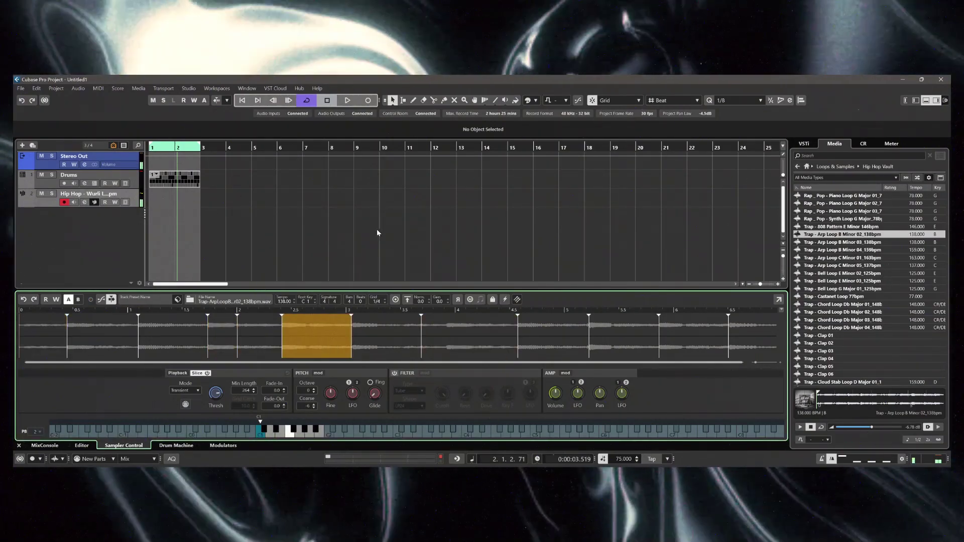
Record a two-bar performance of the sample slices on the sampler track from the project start, looping over bars 1 and 2
key("KP_Decimal")
key("KP_Multiply")
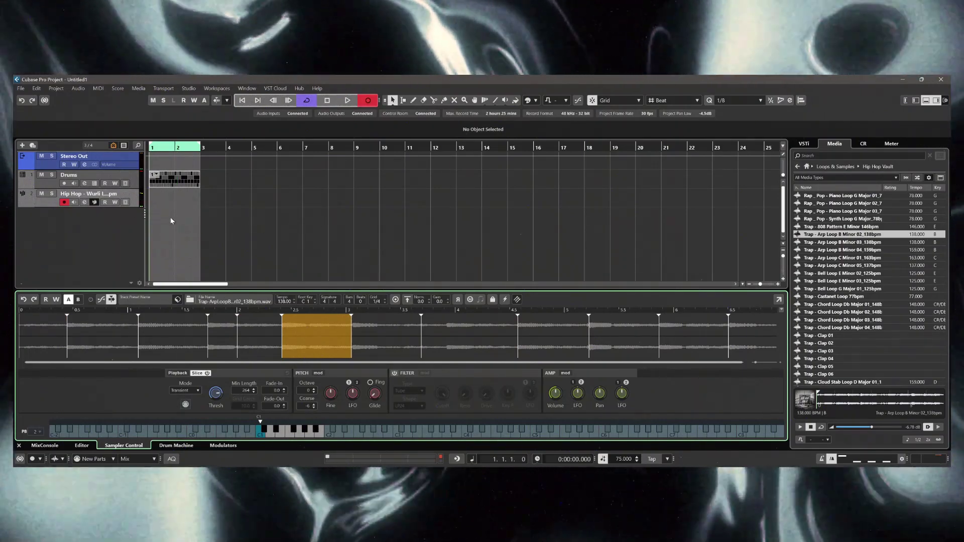
left_click(163, 188)
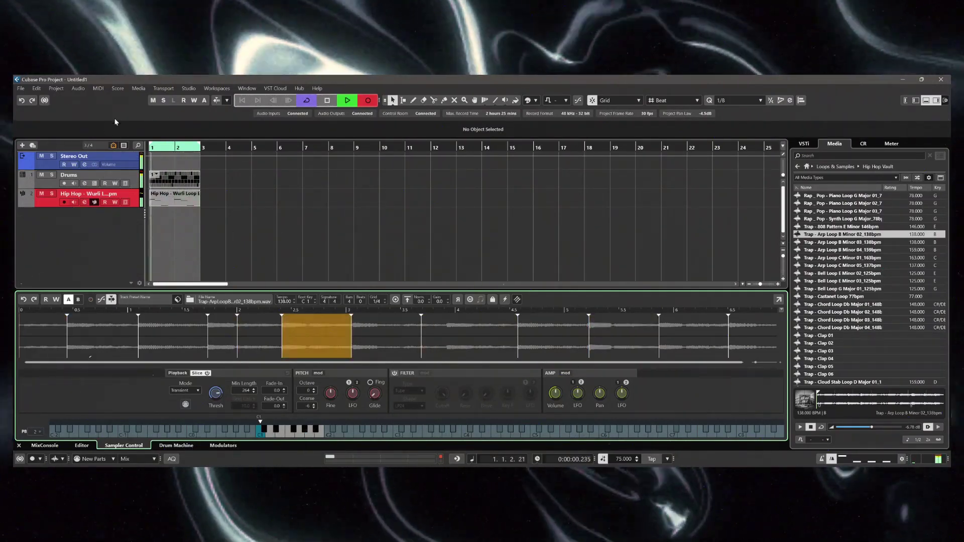
left_click(368, 100)
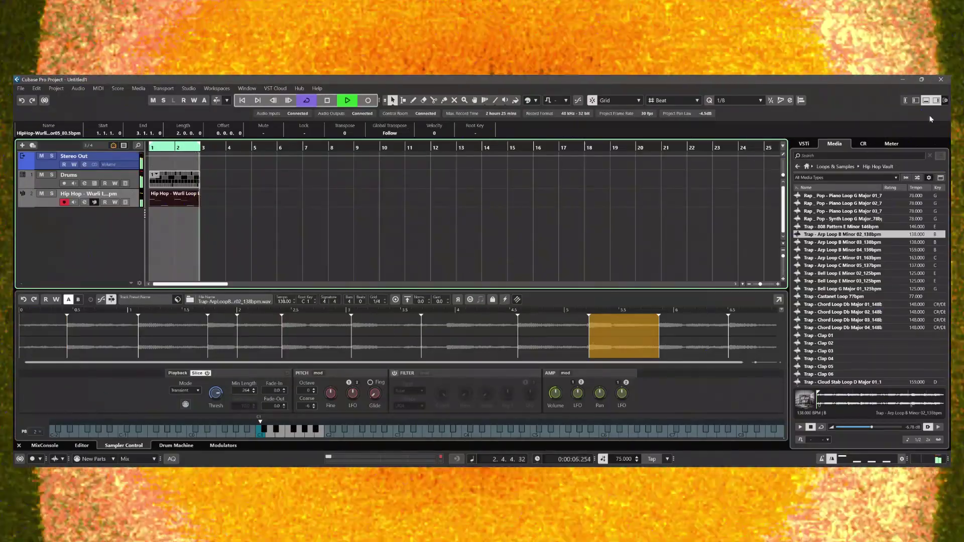
Show the sampler track's inspector and channel strip and raise its pre gain by a few decibels
left_click(913, 101)
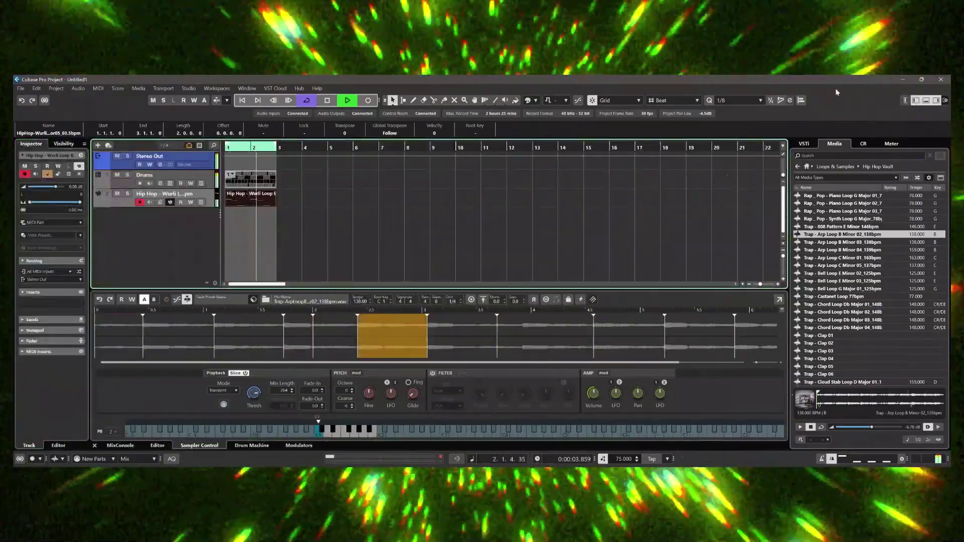
left_click(906, 101)
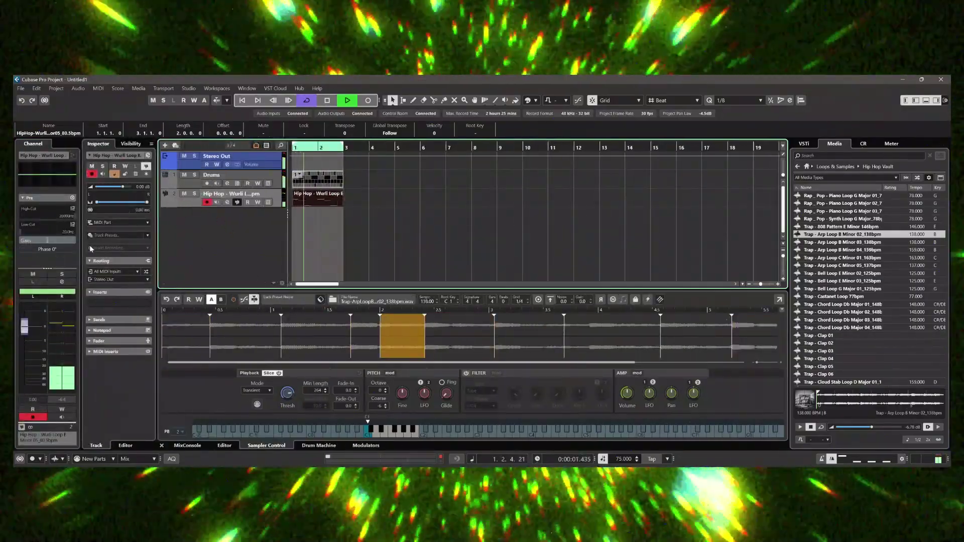
left_click_drag(46, 242, 52, 243)
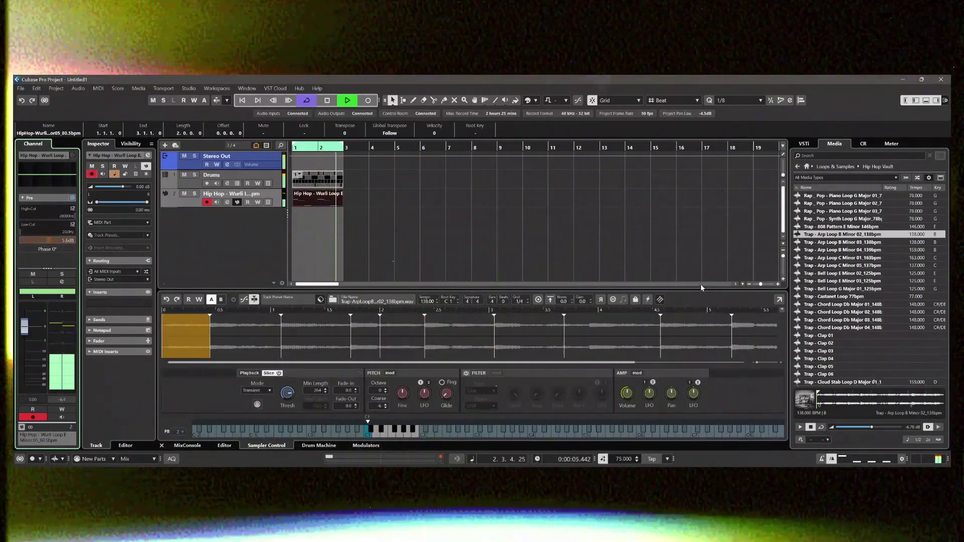
Solo the sampler track and add an LFO modulator to it
left_click(936, 100)
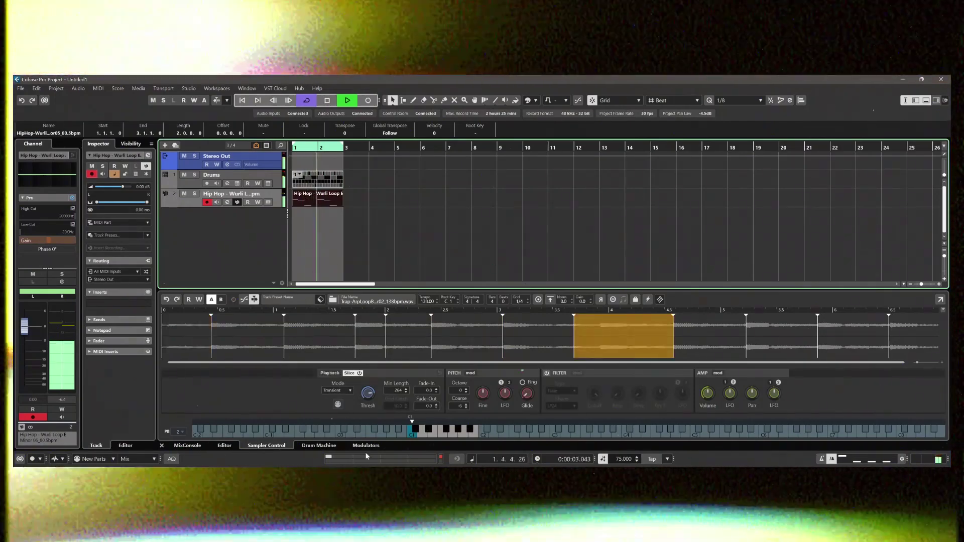
left_click(366, 446)
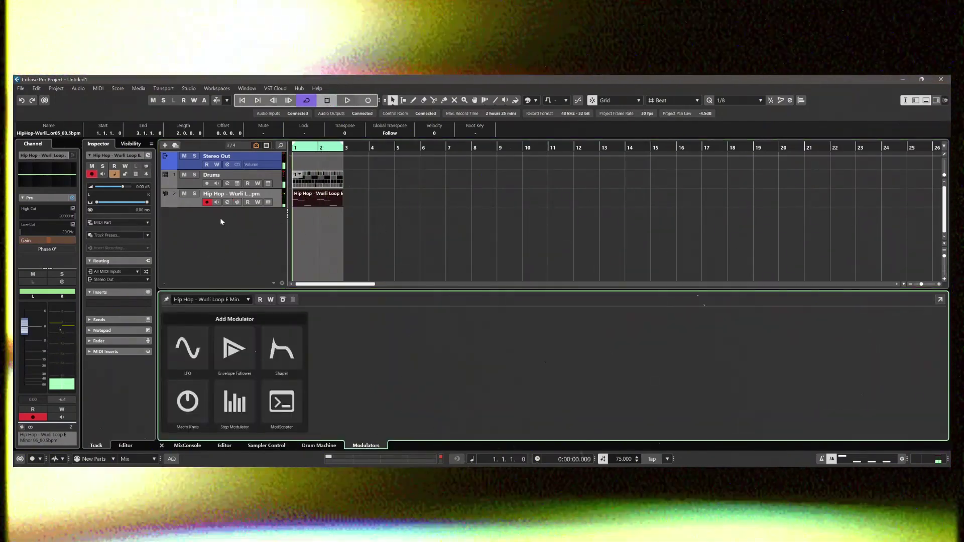
key("space")
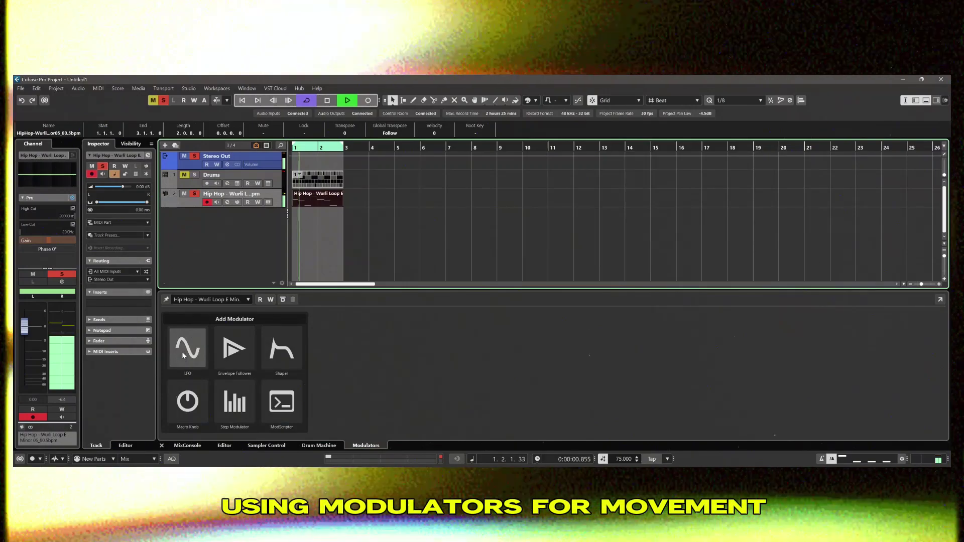
left_click(187, 349)
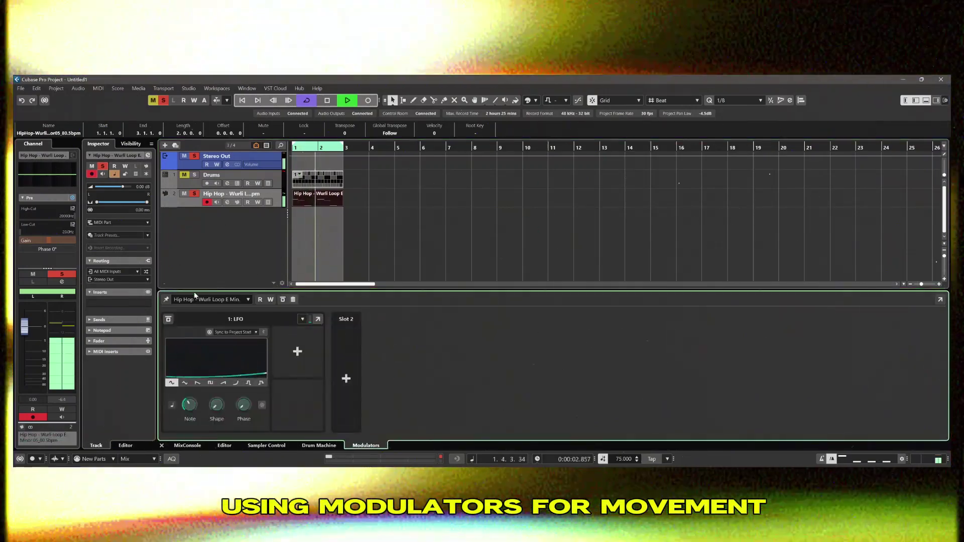
Insert Steinberg's Shimmer reverb as the first insert effect on the Wurli sampler track and move its window clear of the modulators
left_click(115, 304)
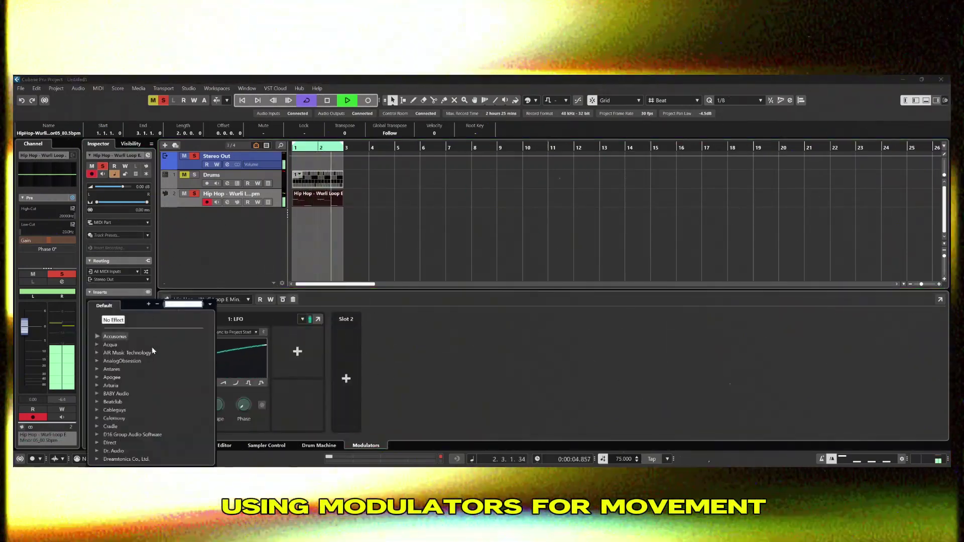
scroll(151, 379, "down", 10)
left_click(97, 374)
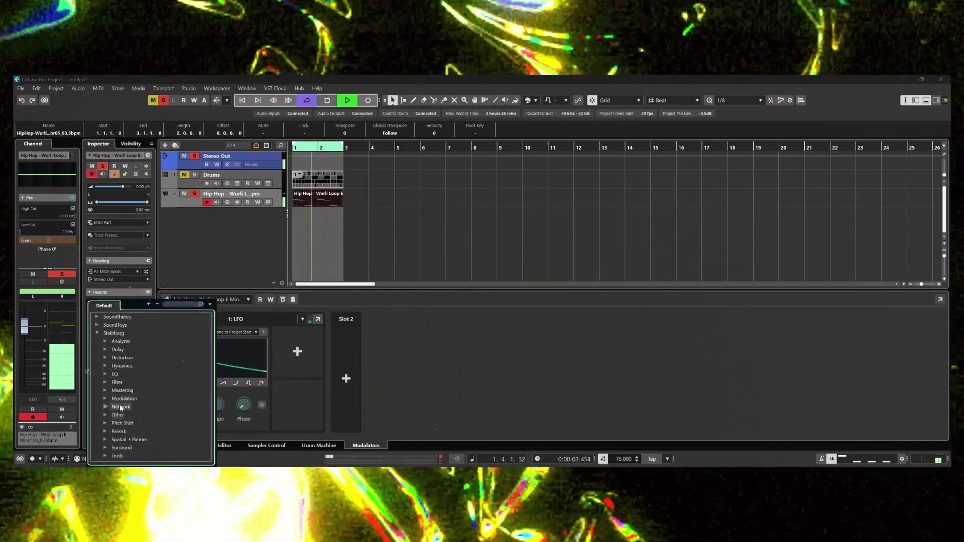
scroll(115, 400, "down", 3)
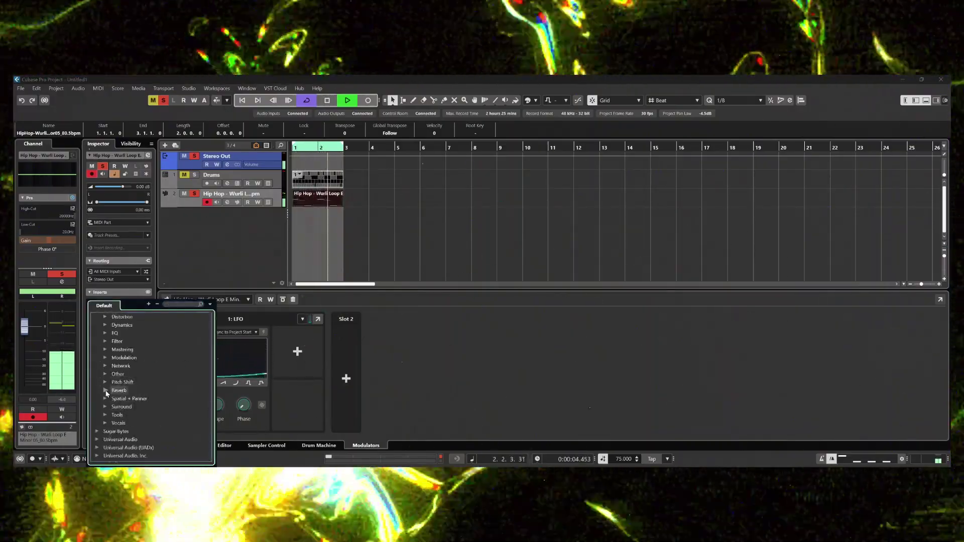
left_click(106, 391)
scroll(110, 392, "up", 2)
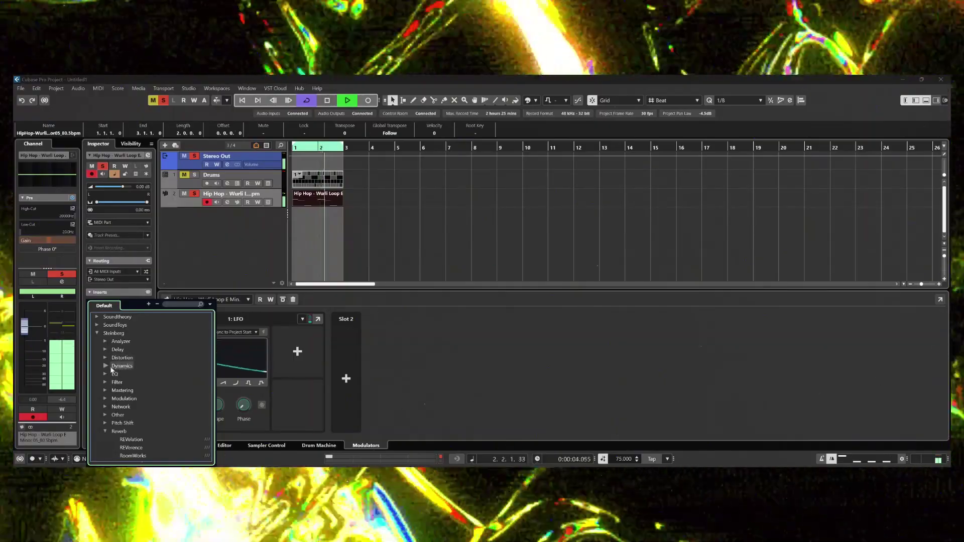
scroll(127, 384, "down", 3)
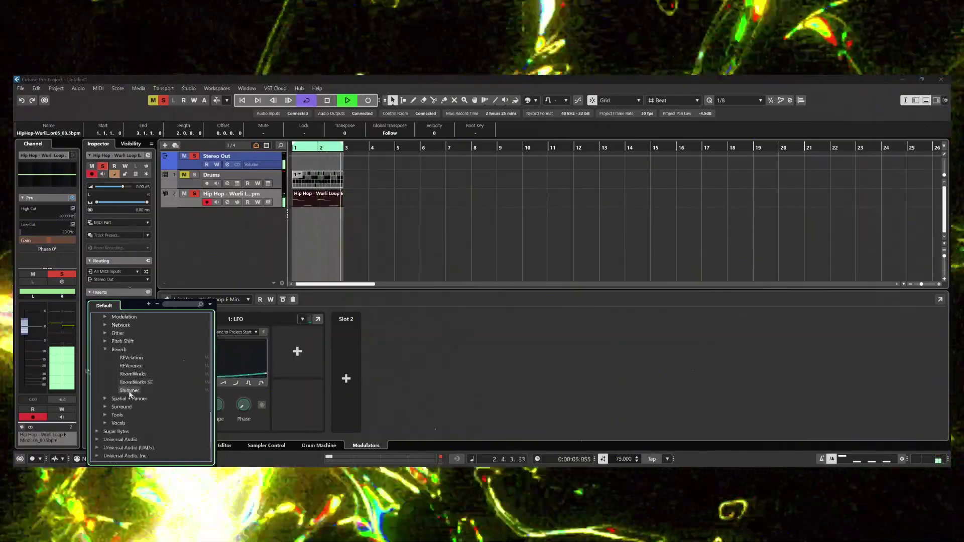
left_click(132, 391)
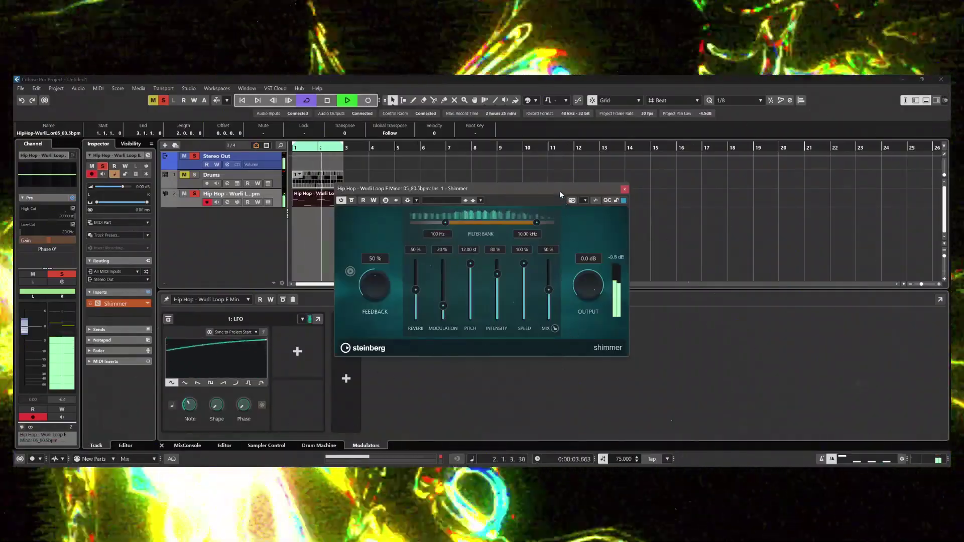
left_click_drag(559, 189, 673, 157)
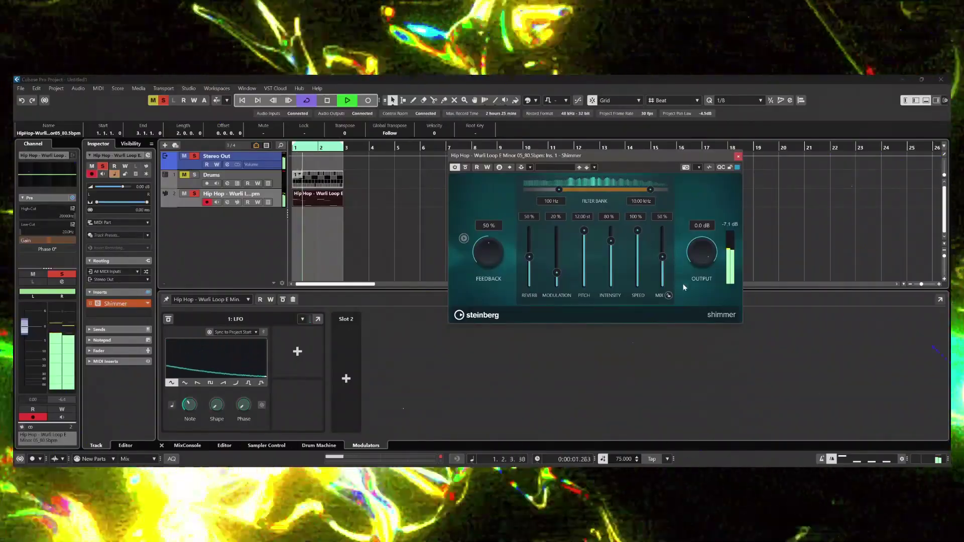
Assign the LFO to Shimmer's Mix parameter and set the modulation depth to about 14%, then close the Shimmer window
left_click(302, 350)
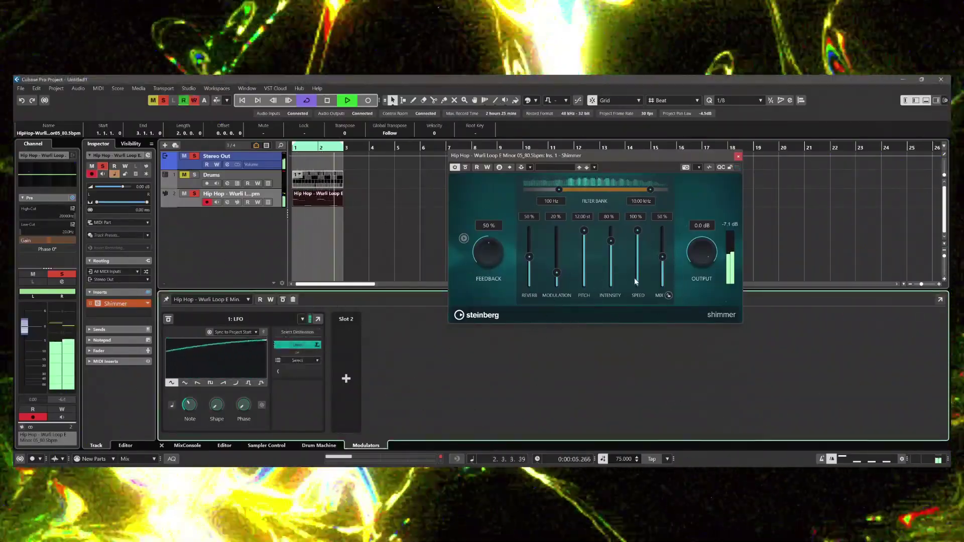
left_click(663, 257)
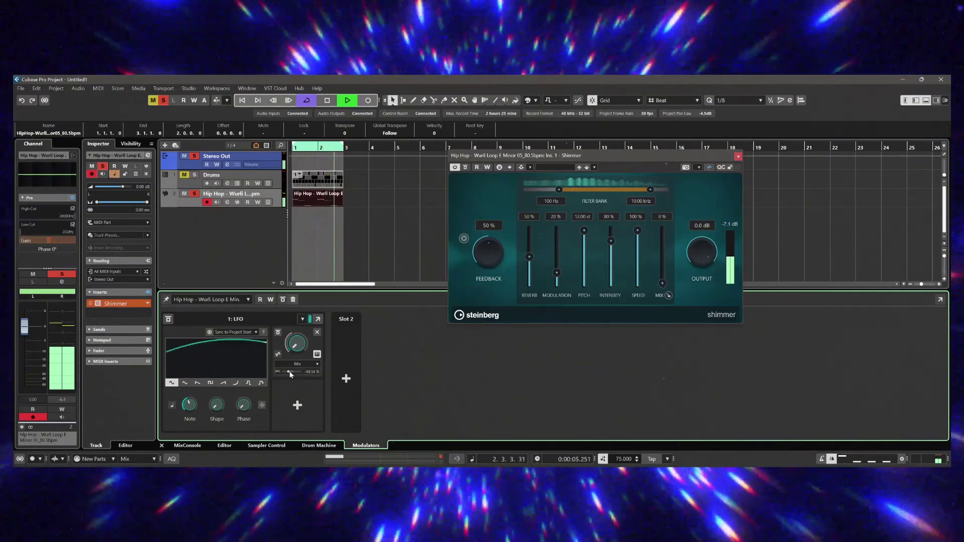
left_click_drag(290, 372, 301, 372)
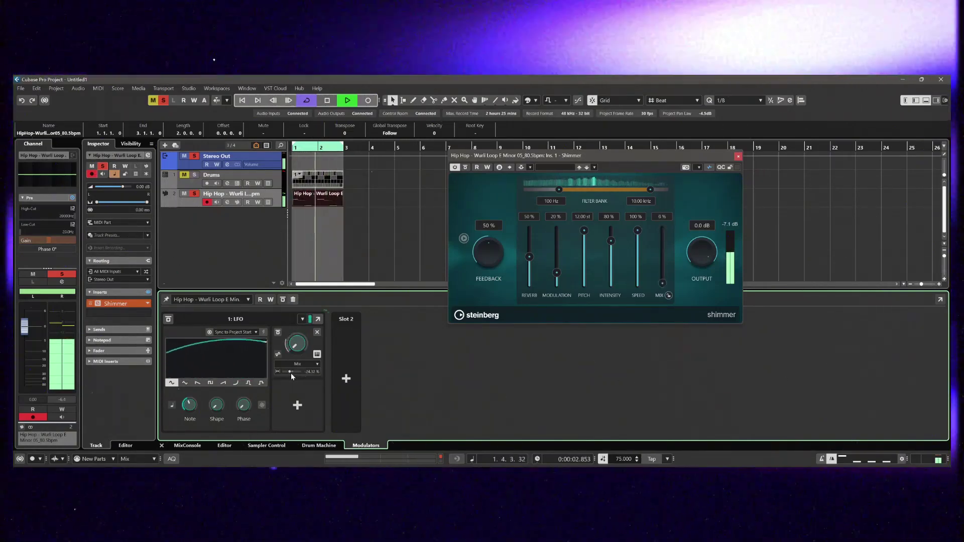
left_click_drag(294, 372, 292, 372)
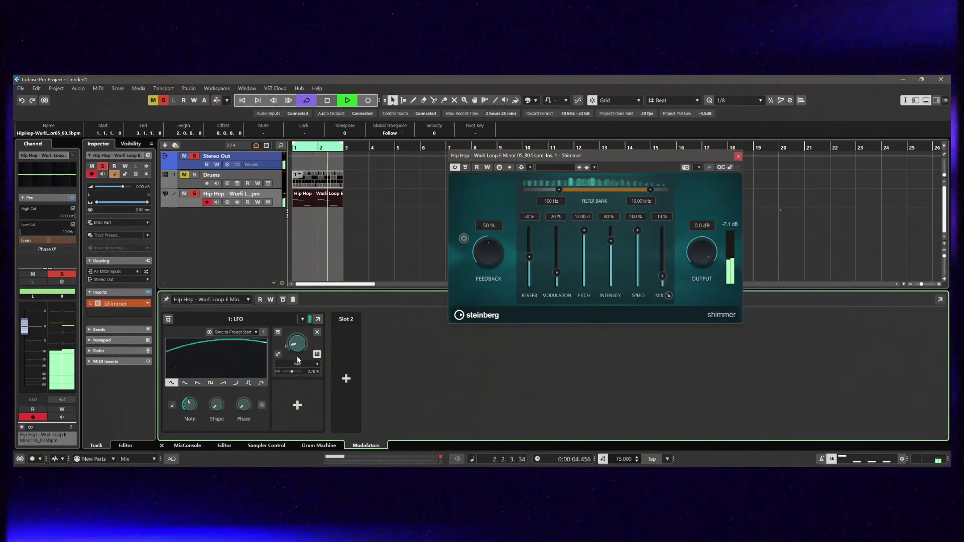
left_click_drag(293, 372, 294, 372)
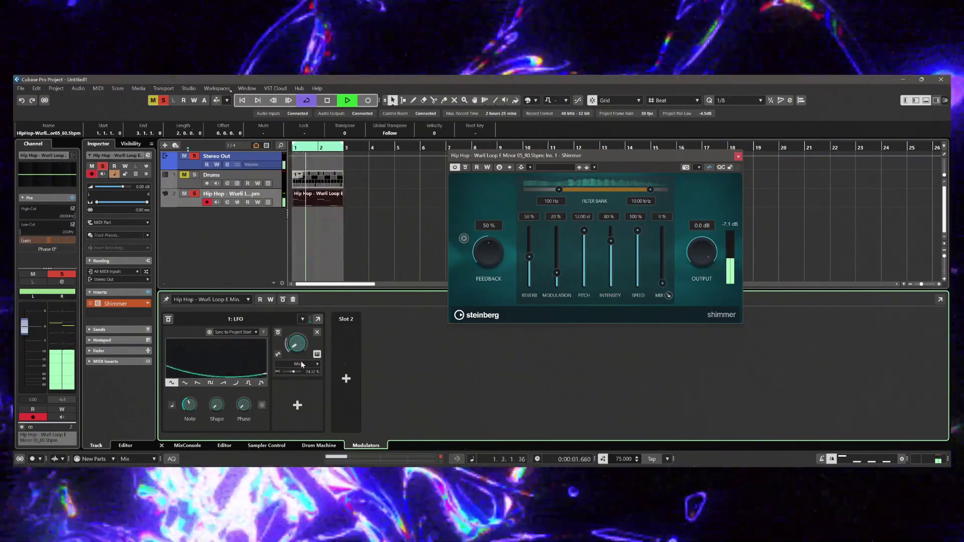
left_click(738, 158)
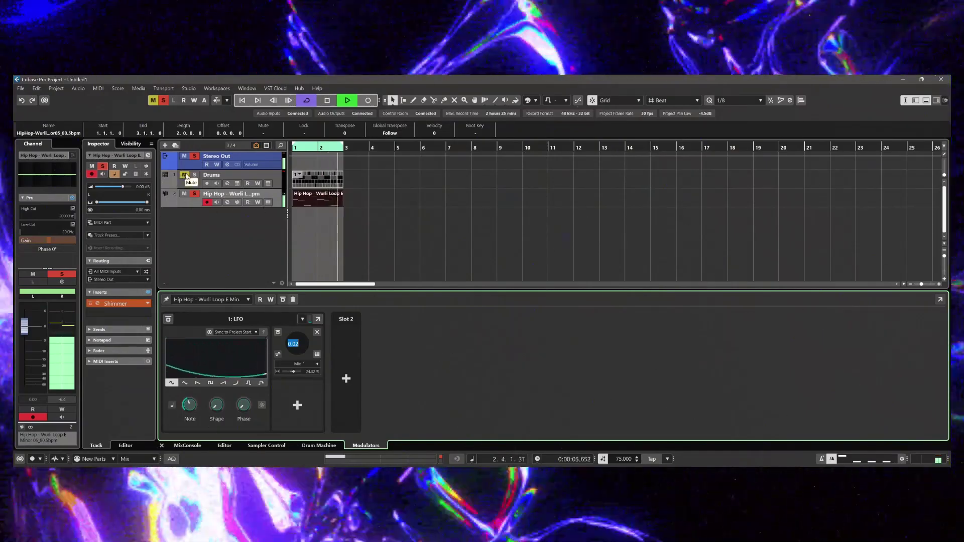
Add the Drums track to the solo, search the Hip Hop Vault for 808, and create a sampler track from Hip Hop - 808 04
left_click(186, 175)
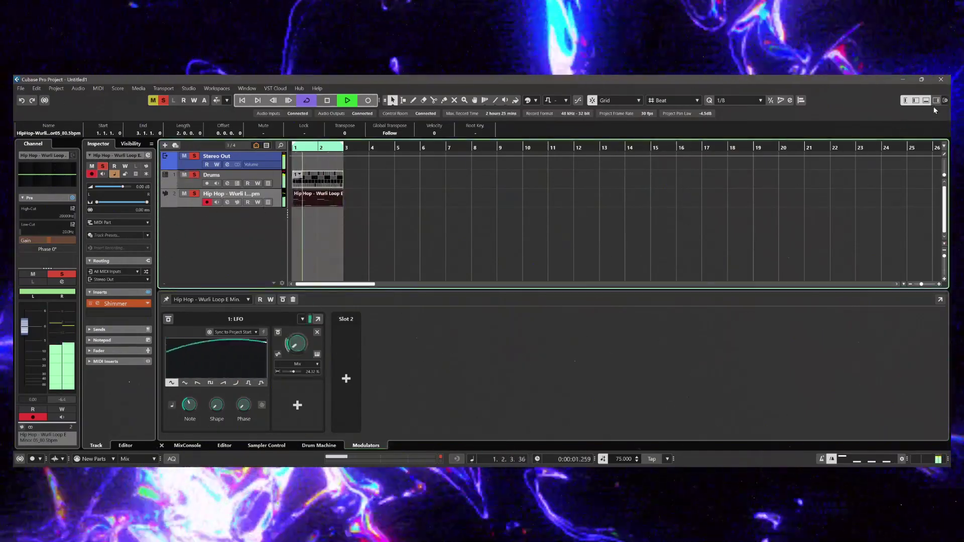
left_click(936, 100)
left_click(821, 157)
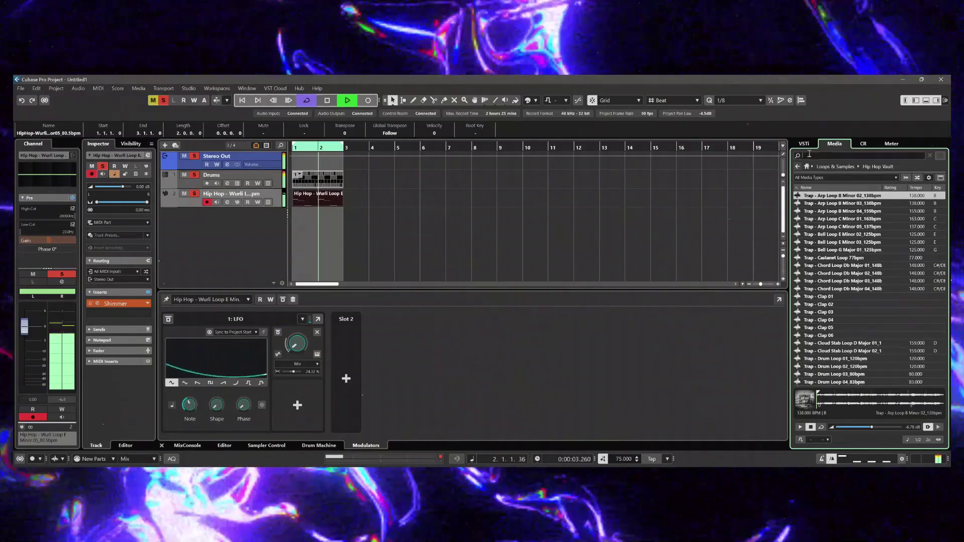
type("808")
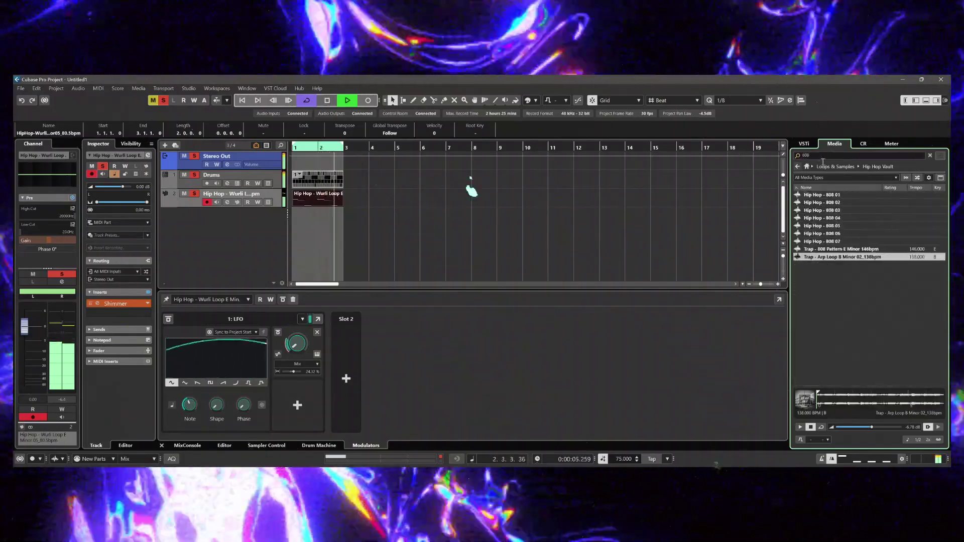
left_click(836, 226)
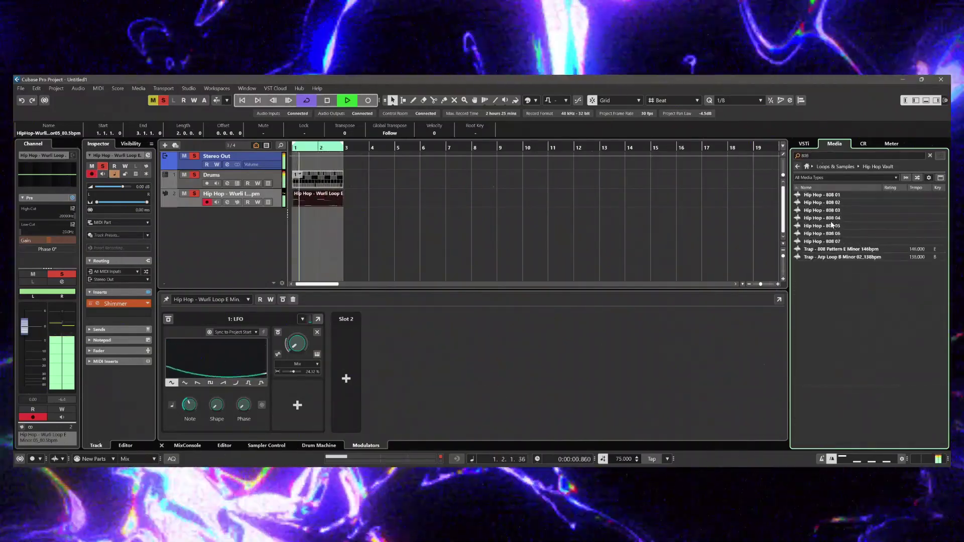
left_click(836, 220)
right_click(836, 219)
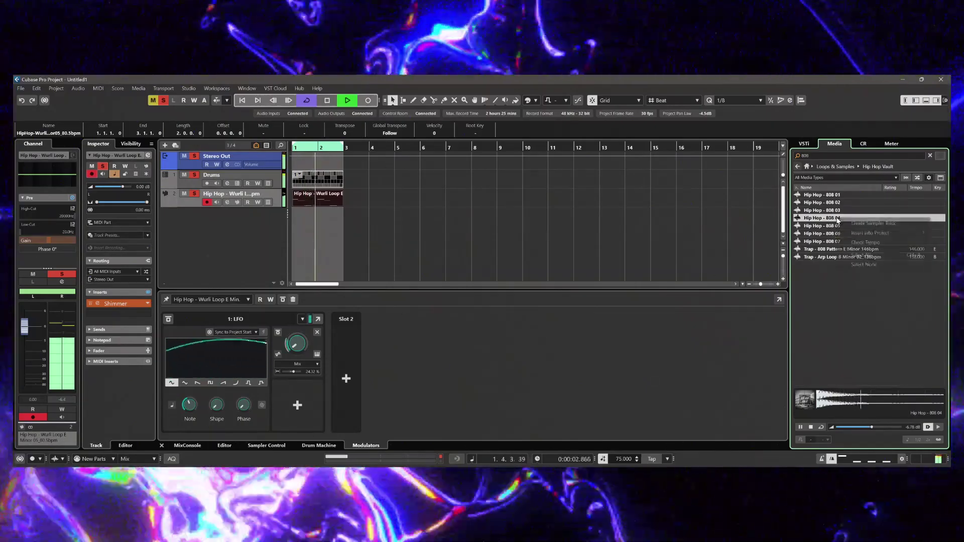
left_click(850, 223)
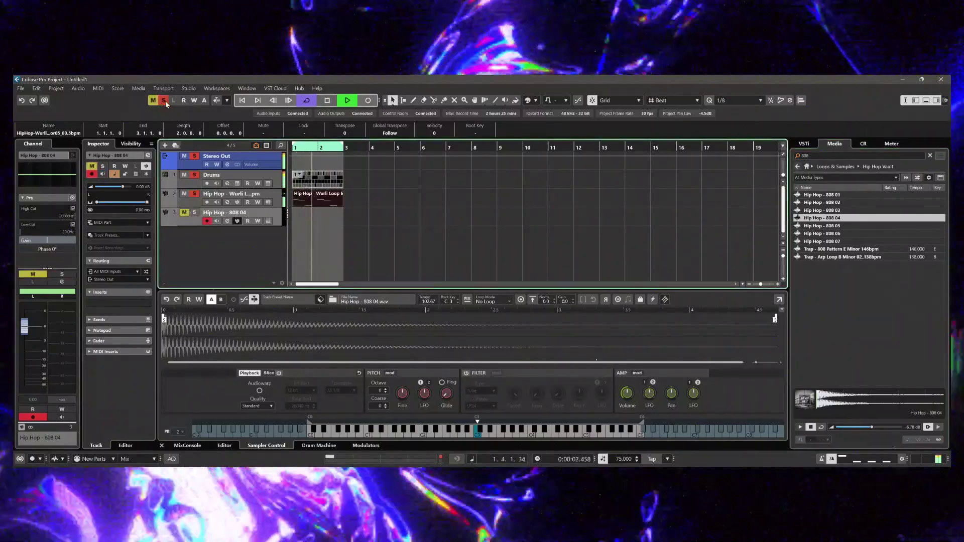
Solo the 808 track and shape its sampler pitch envelope as a quick initial drop with an amount of 17 semitones
left_click(195, 213)
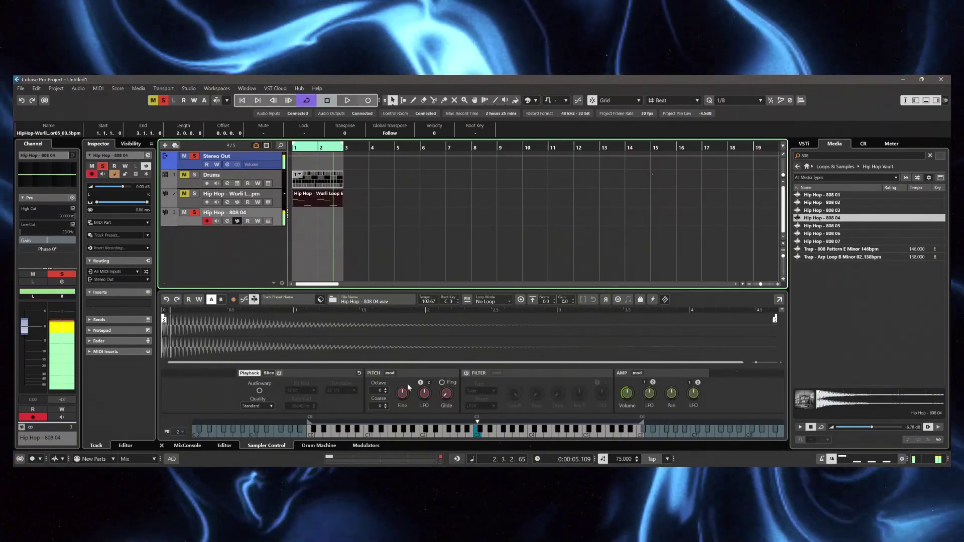
left_click(389, 374)
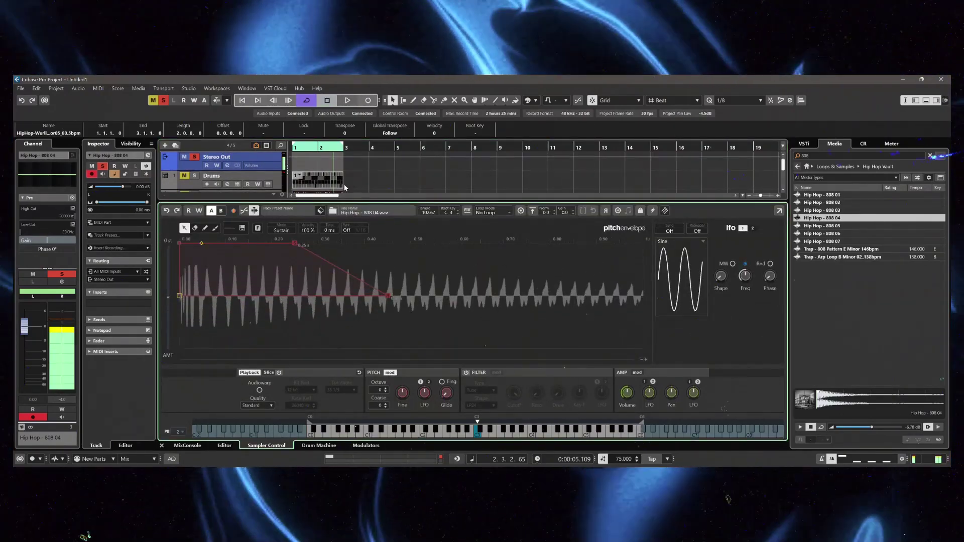
left_click_drag(297, 245, 191, 288)
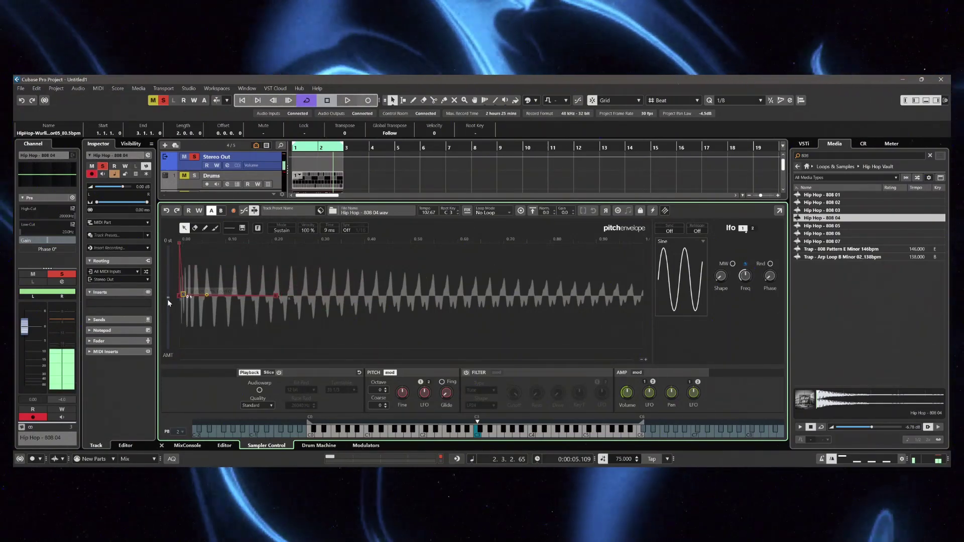
left_click_drag(168, 298, 169, 271)
left_click_drag(354, 203, 355, 368)
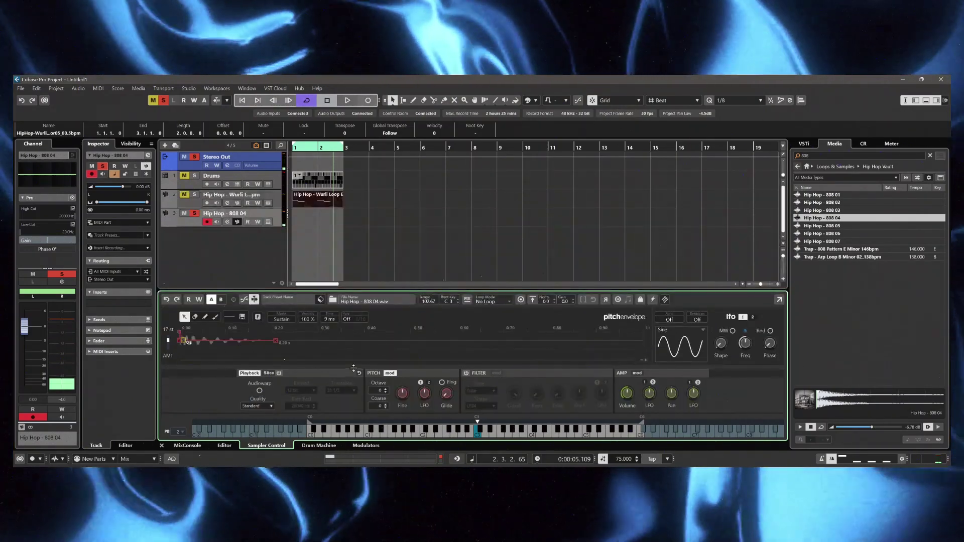
Clear all solos and record a two-bar 808 bass part on the 808 track from the project start
key("KP_Multiply")
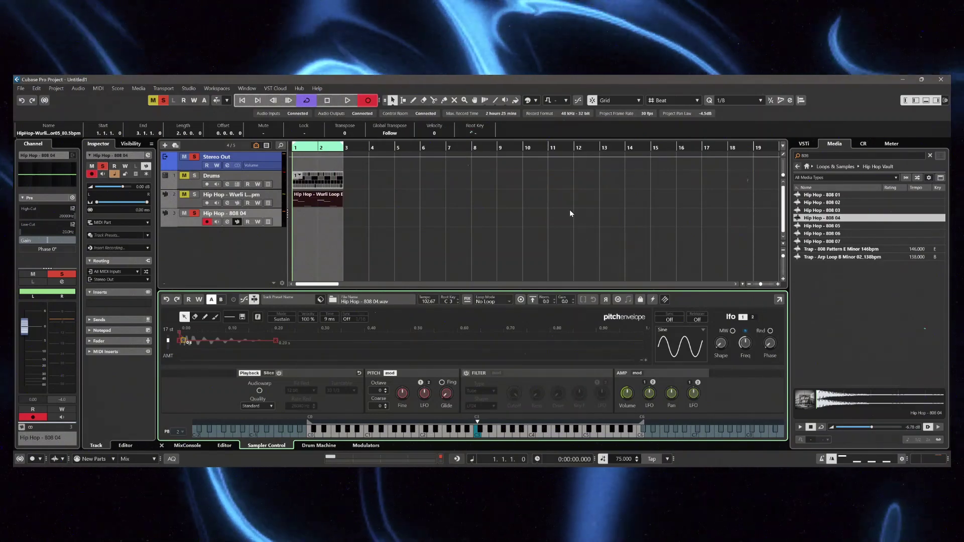
key("space")
left_click(166, 102)
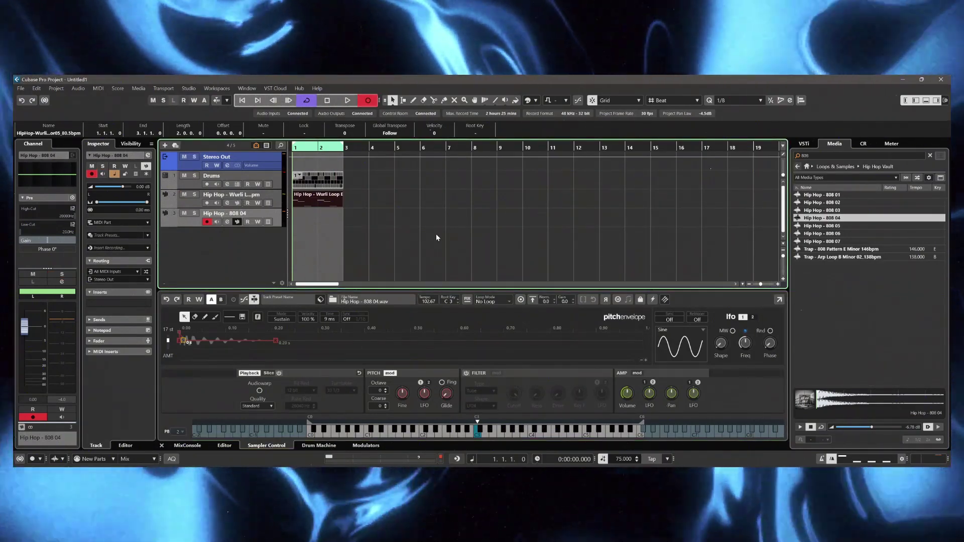
left_click(435, 237)
key("space")
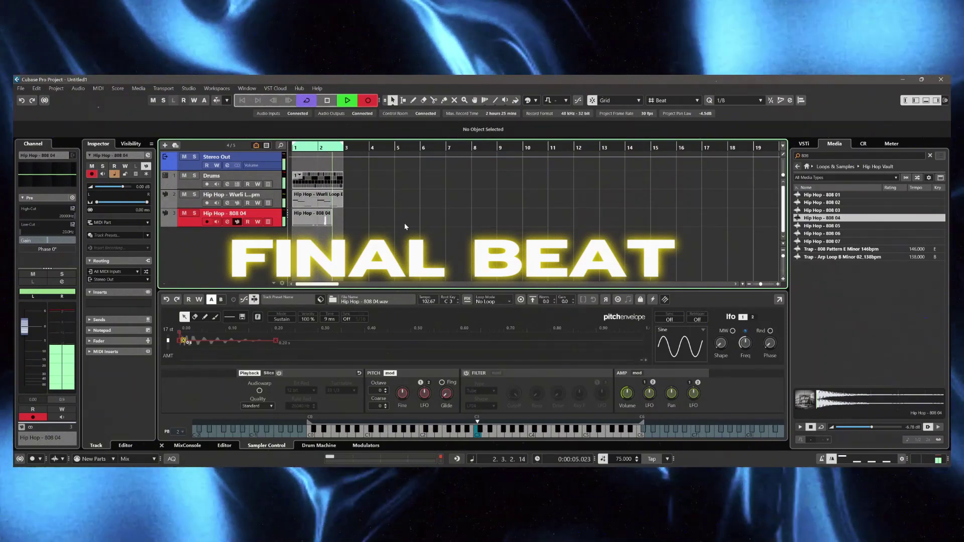
left_click(369, 101)
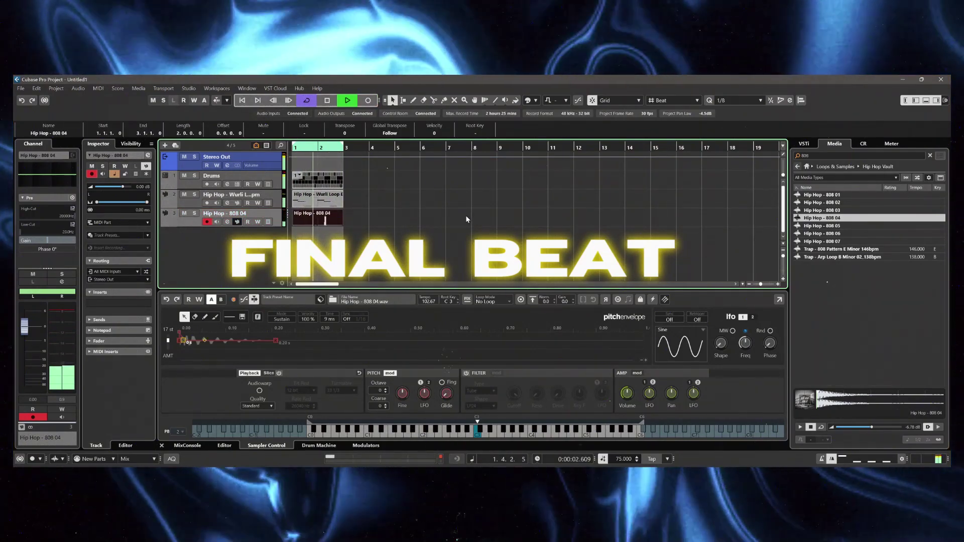